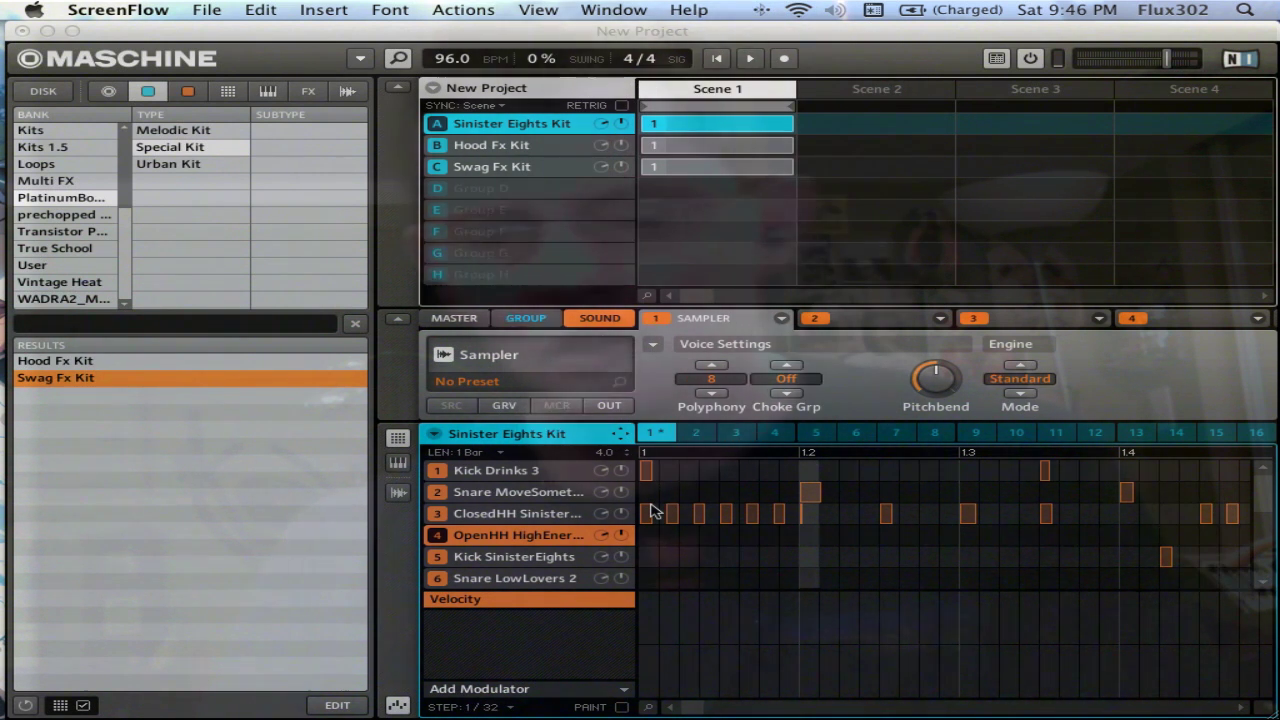
- Clear group A's pattern notes, check group B's Hood Fx Kit, then return to group A
{"action": "key", "text": "ctrl+z"}
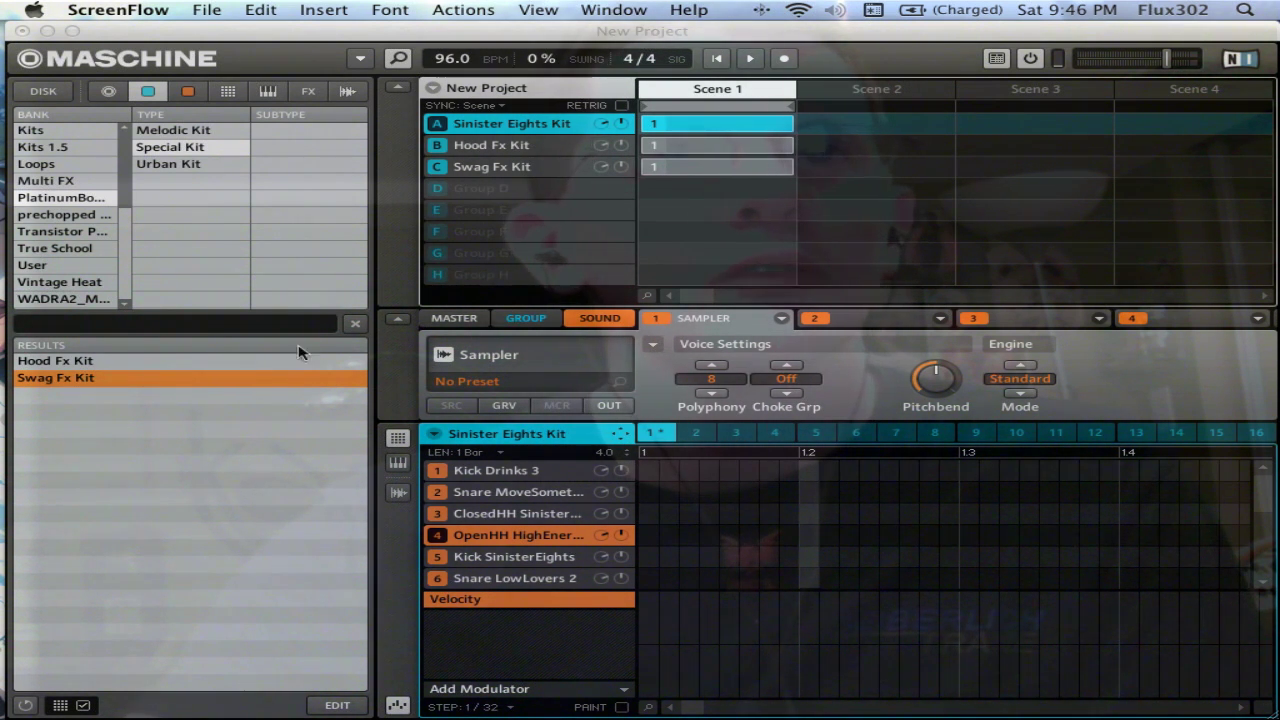
{"action": "left_click", "coordinate": [527, 147]}
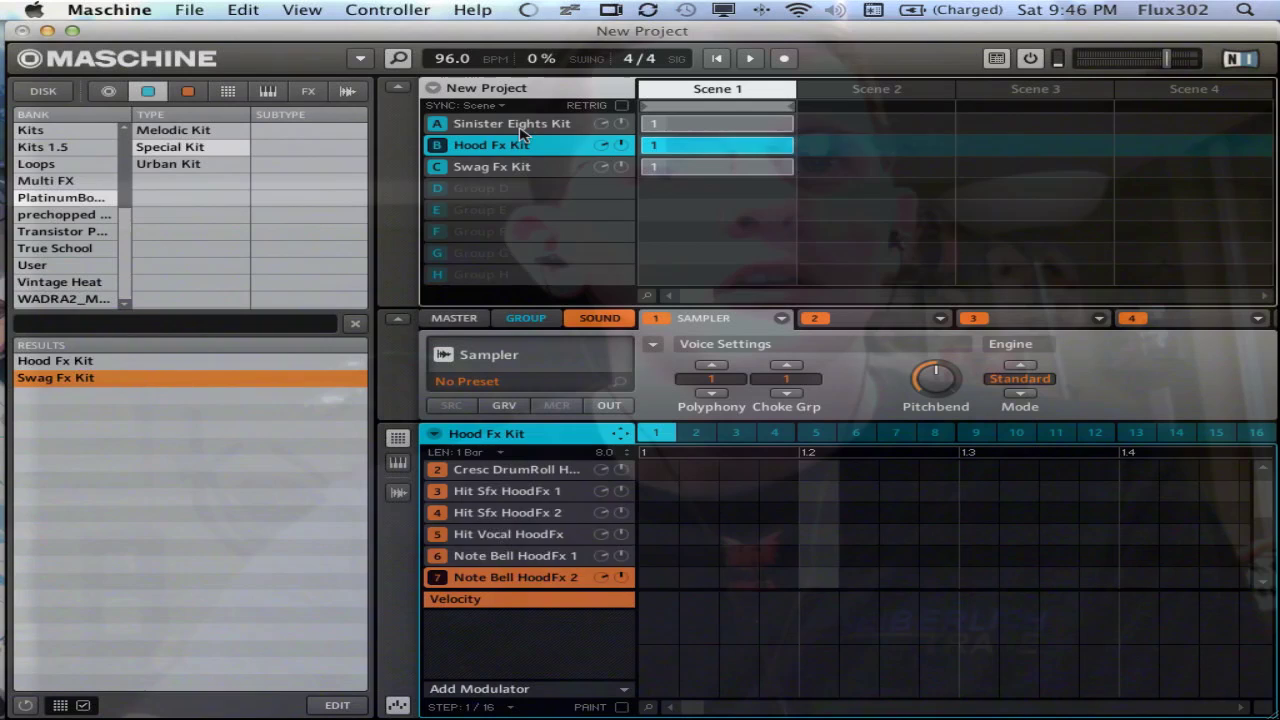
{"action": "left_click", "coordinate": [520, 126]}
- List the PlatinumBounce bank's Urban Kit results, passing through Melodic Kit first
{"action": "left_click", "coordinate": [60, 197]}
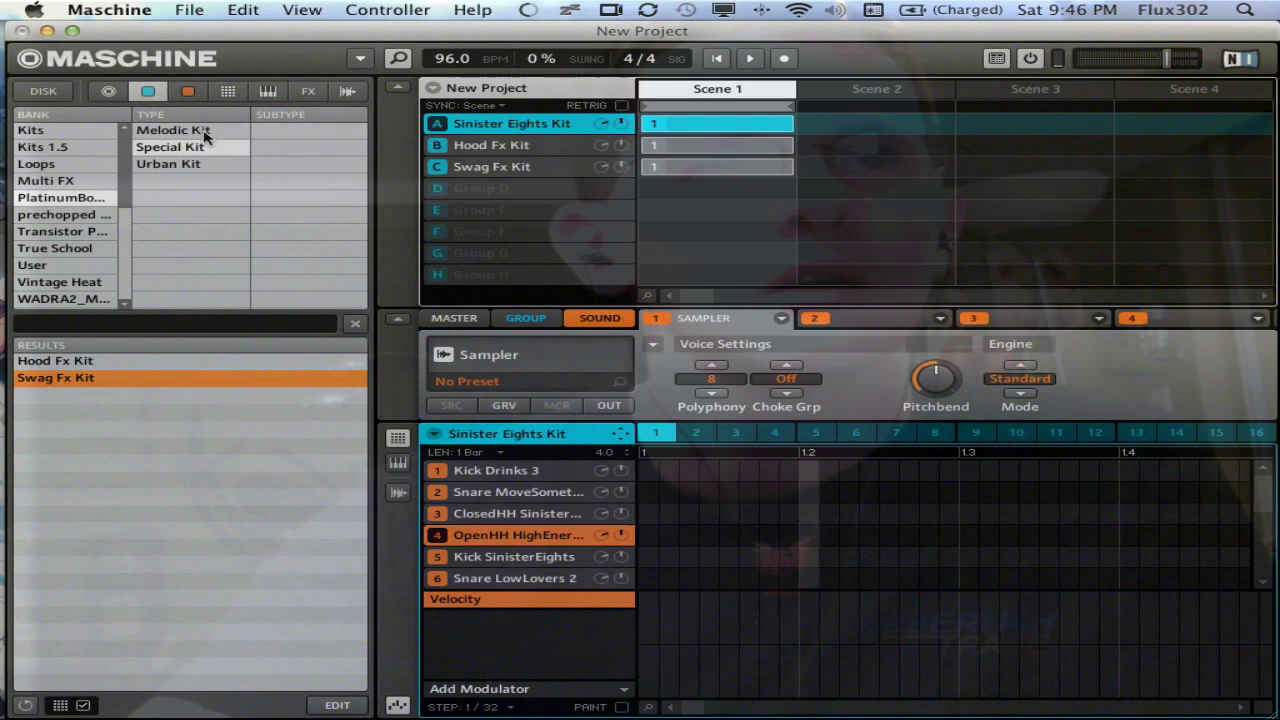
{"action": "left_click", "coordinate": [205, 131]}
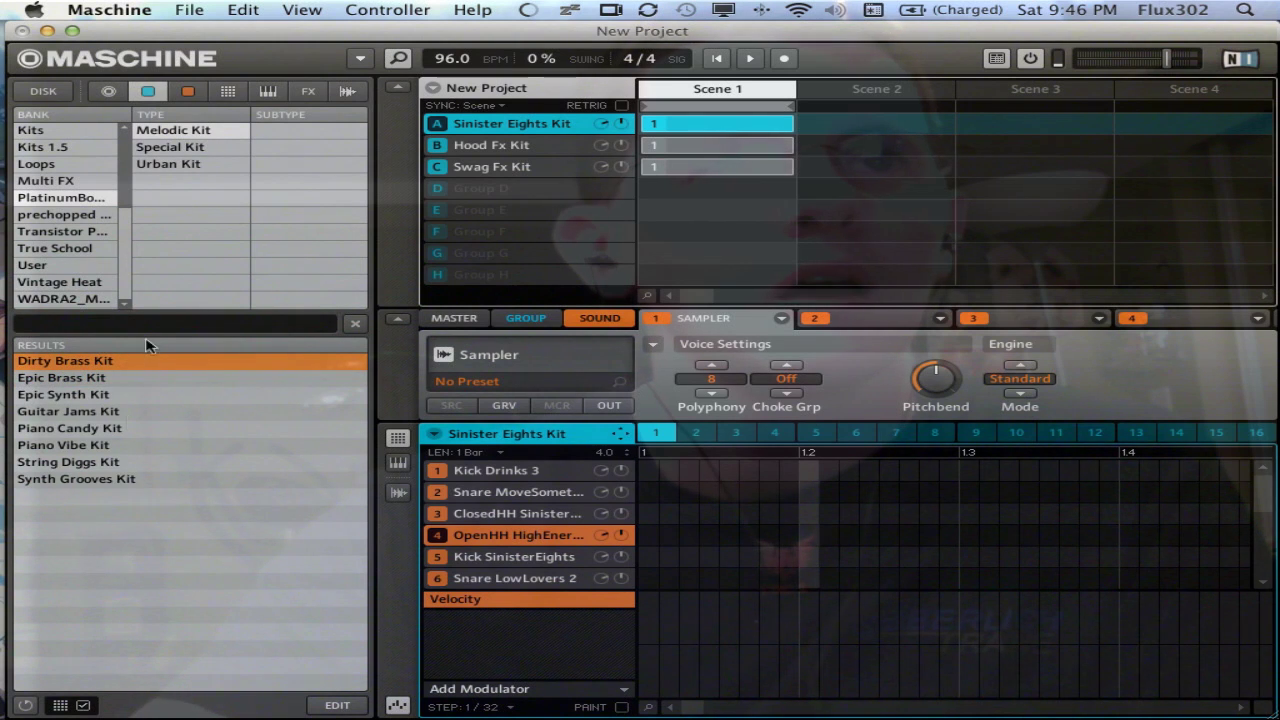
{"action": "left_click", "coordinate": [190, 164]}
{"action": "scroll", "coordinate": [117, 529], "scroll_direction": "down", "scroll_amount": 10}
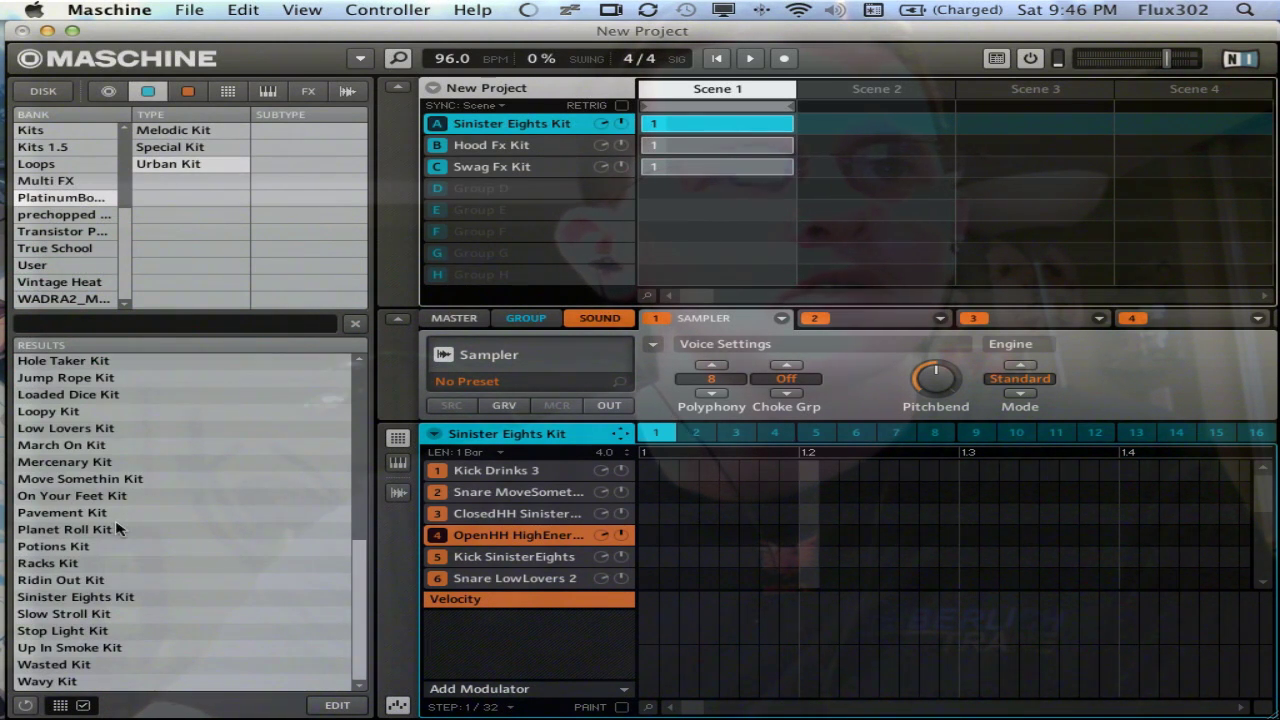
- Audition On Your Feet, Pavement, Planet Roll, Racks and Slow Stroll kits, ending on Stop Light Kit
{"action": "double_click", "coordinate": [148, 497]}
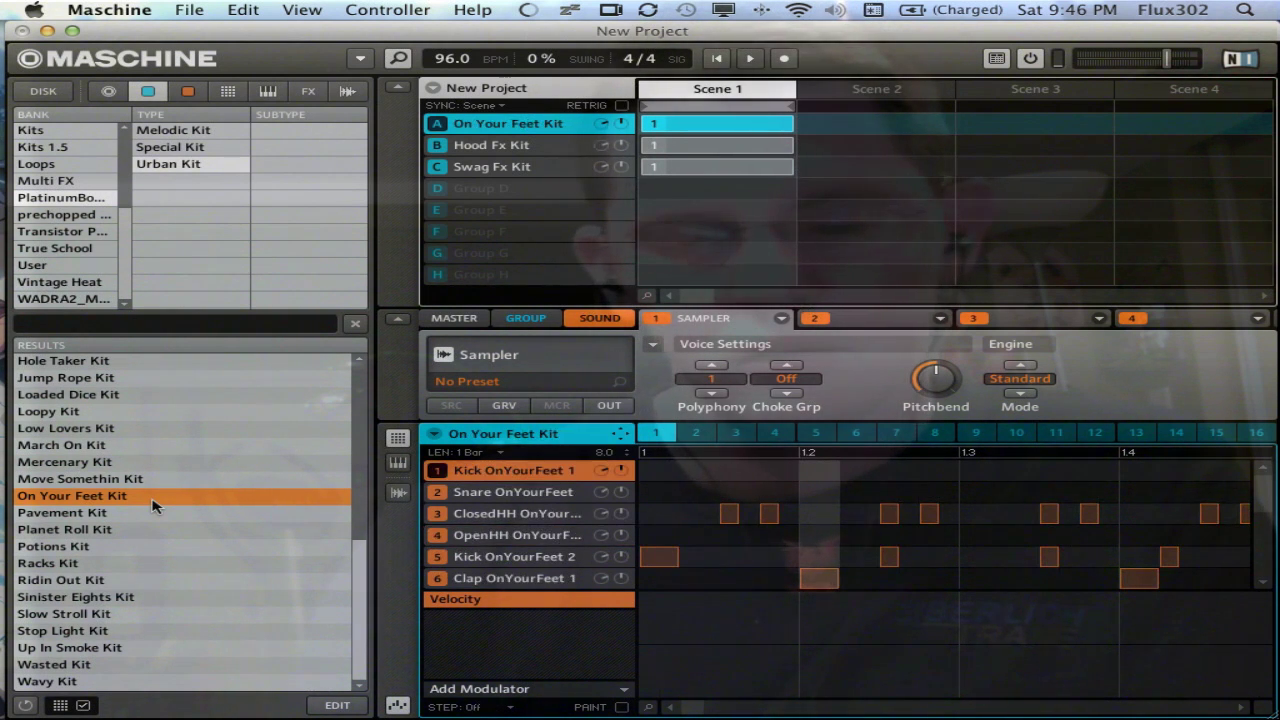
{"action": "key", "text": "space"}
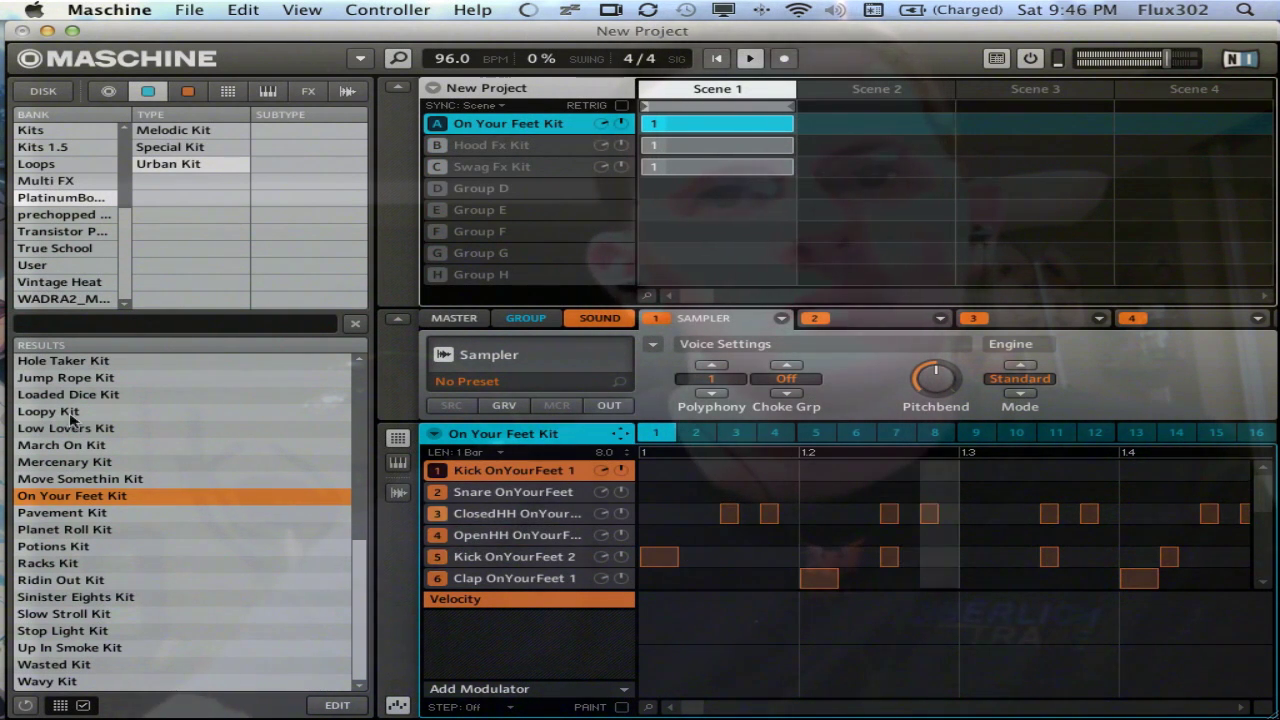
{"action": "key", "text": "space"}
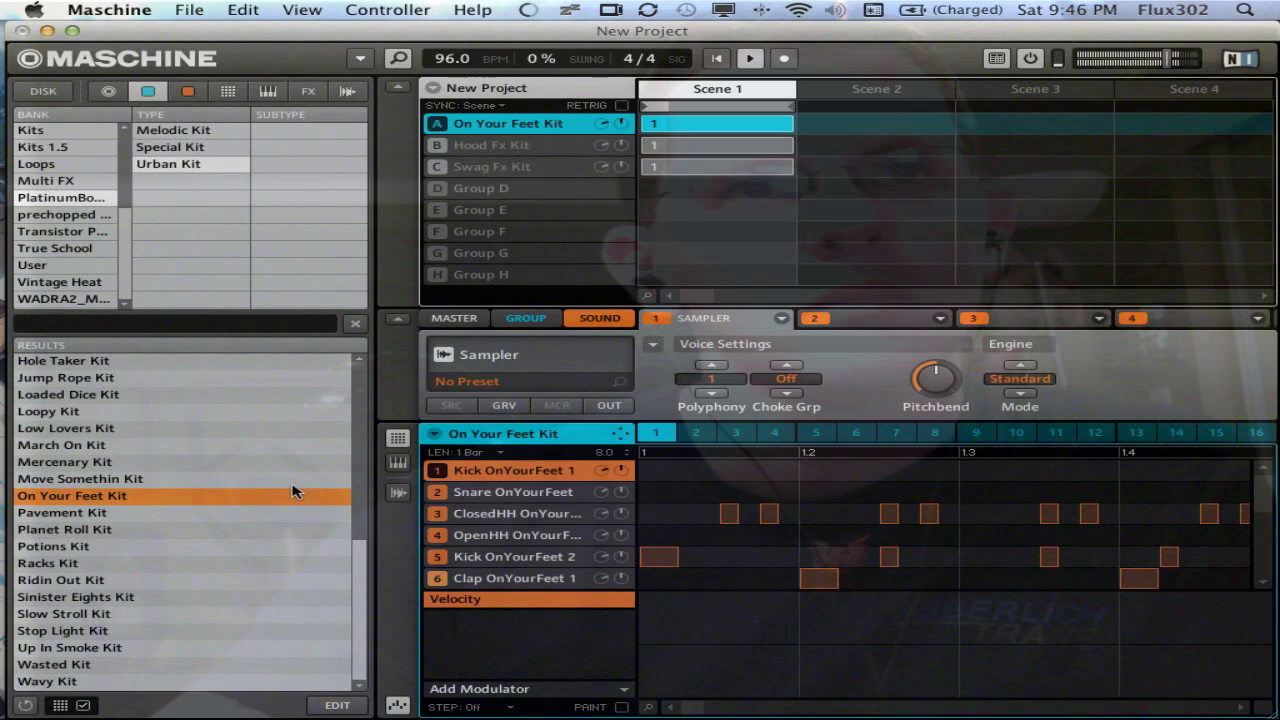
{"action": "double_click", "coordinate": [166, 511]}
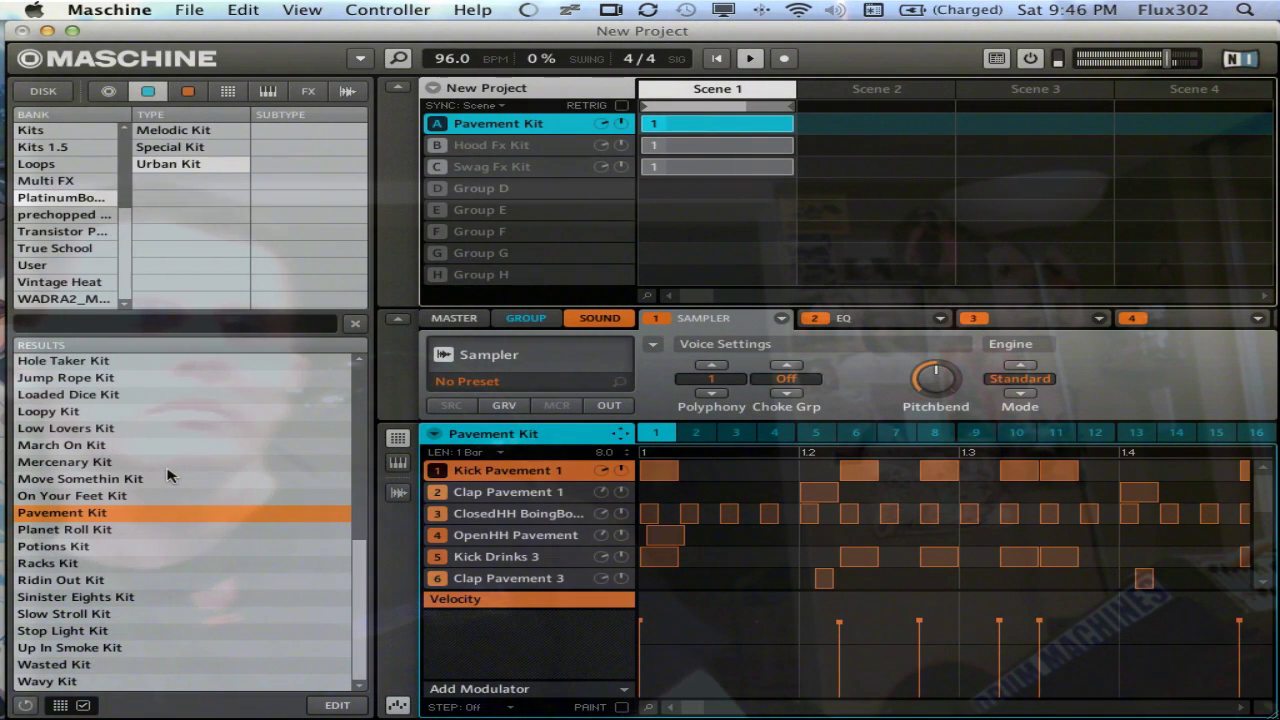
{"action": "left_click", "coordinate": [149, 530]}
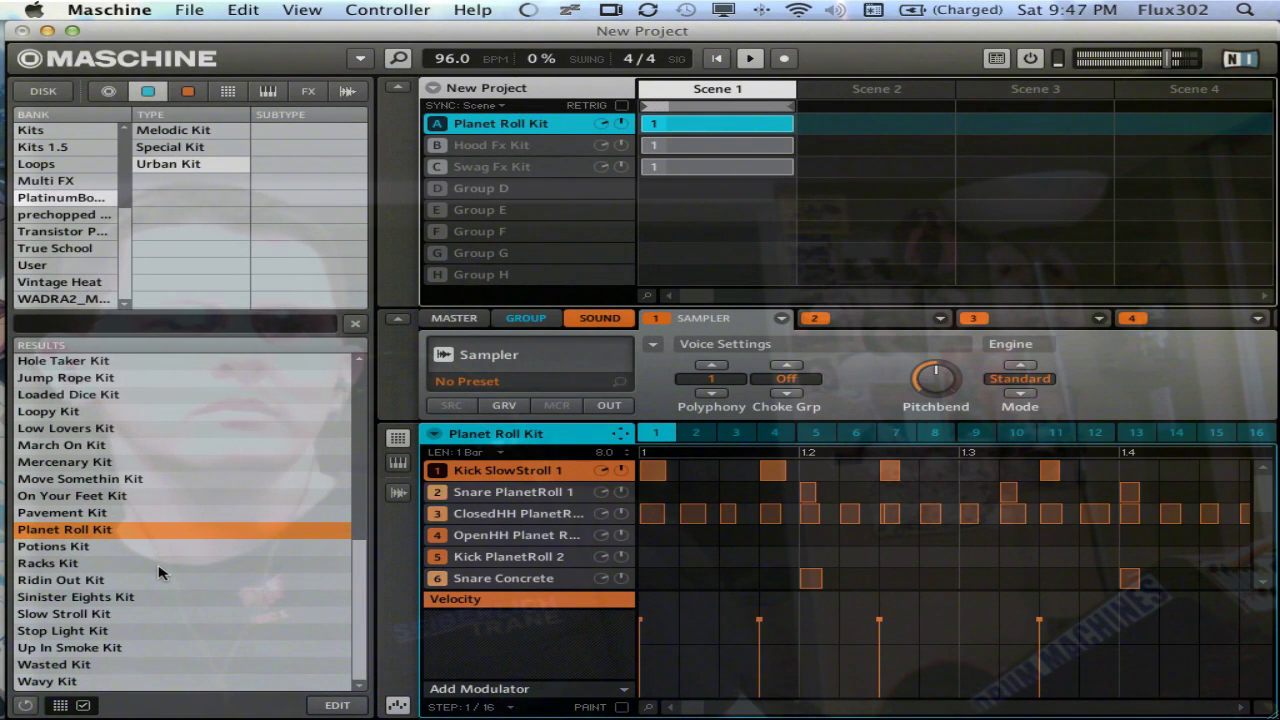
{"action": "double_click", "coordinate": [154, 563]}
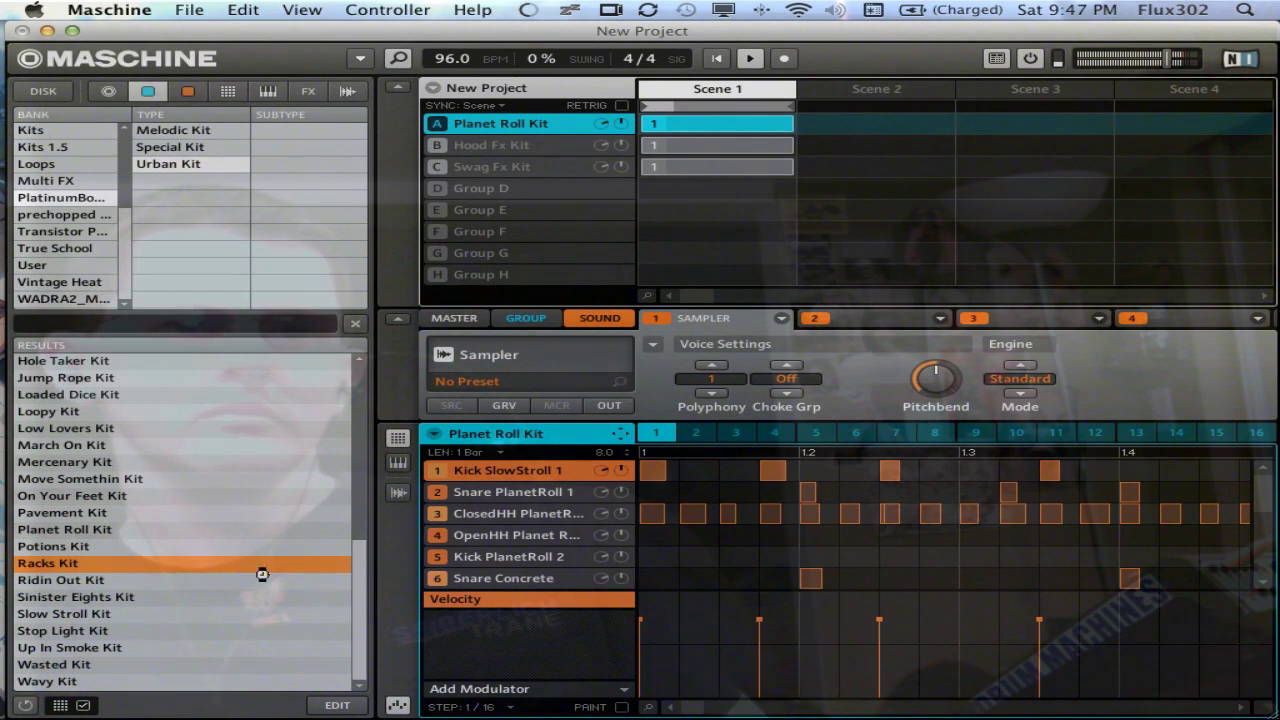
{"action": "double_click", "coordinate": [199, 612]}
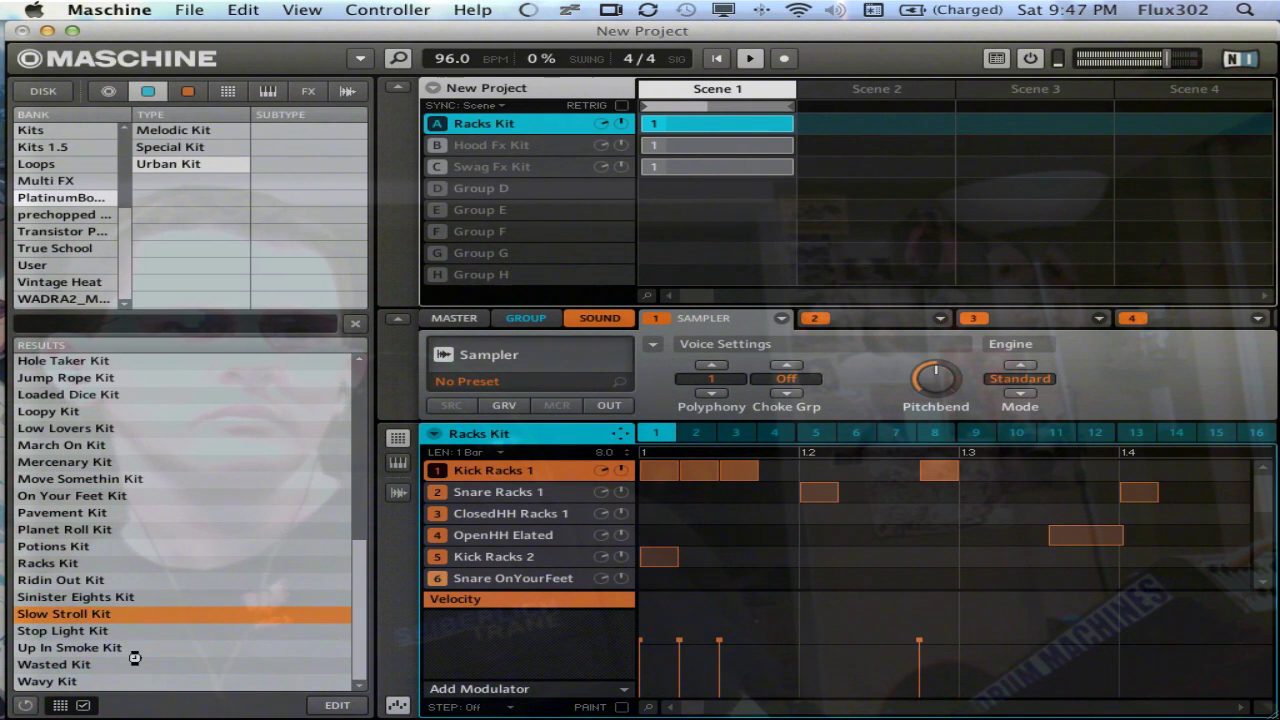
{"action": "double_click", "coordinate": [214, 631]}
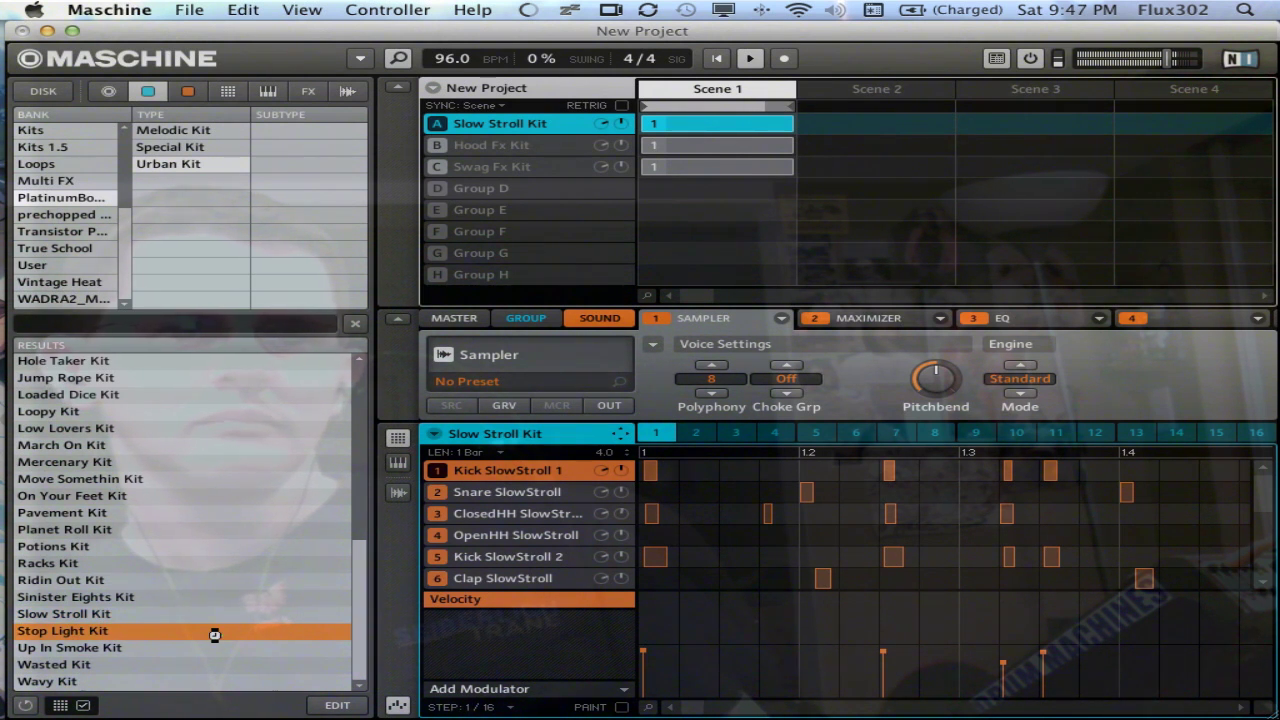
- Start playback and try Dusk Till Dawn, Drinks and Dexterity kits in group A
{"action": "scroll", "coordinate": [251, 474], "scroll_direction": "up", "scroll_amount": 6}
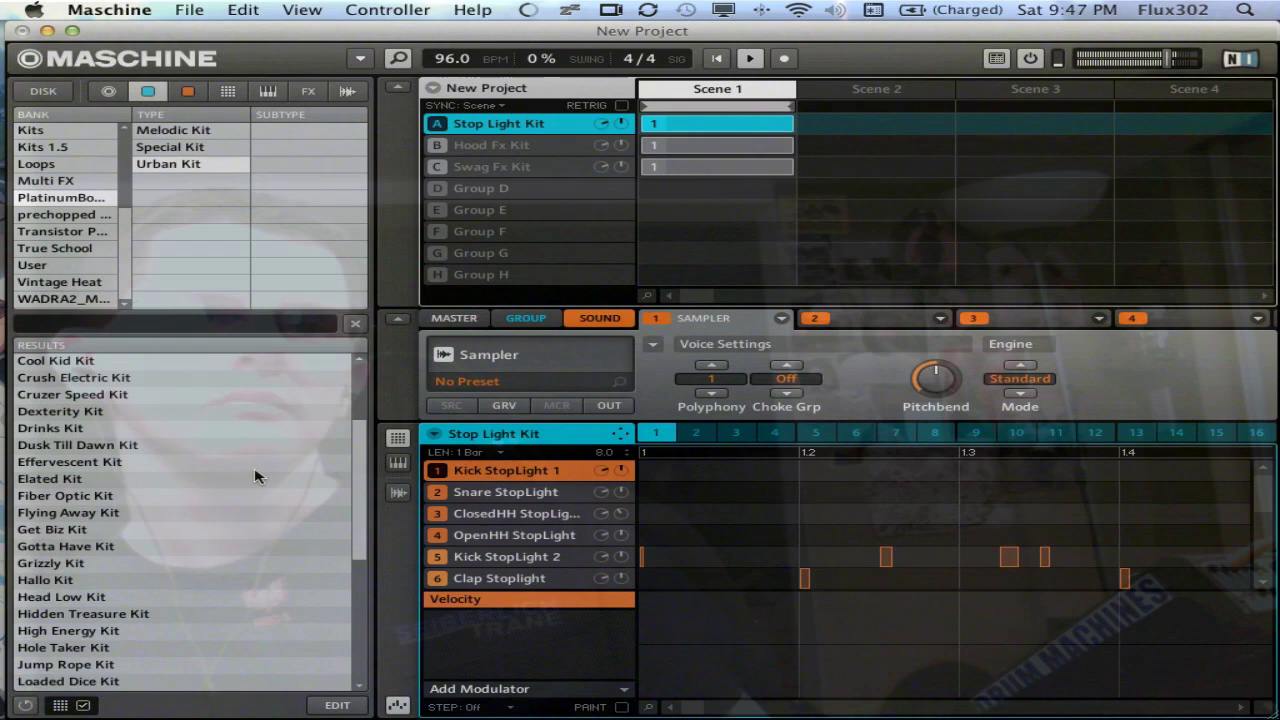
{"action": "scroll", "coordinate": [255, 476], "scroll_direction": "up", "scroll_amount": 1}
{"action": "key", "text": "space"}
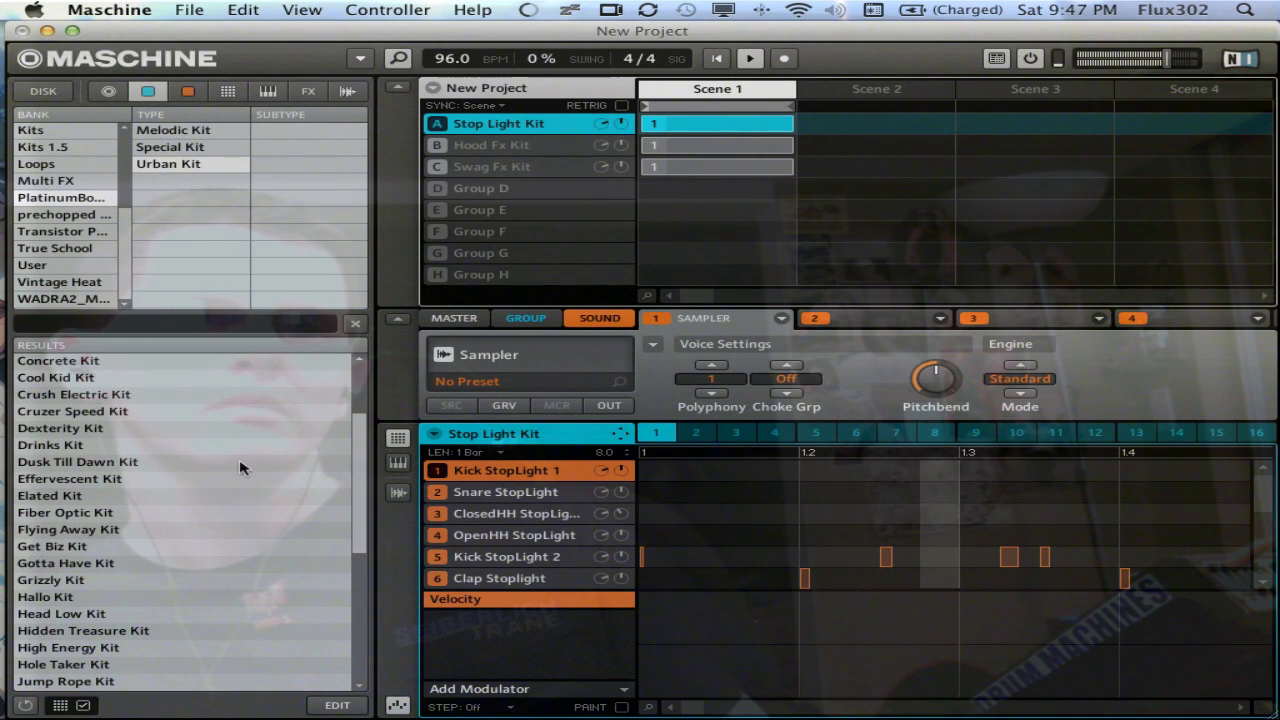
{"action": "double_click", "coordinate": [204, 463]}
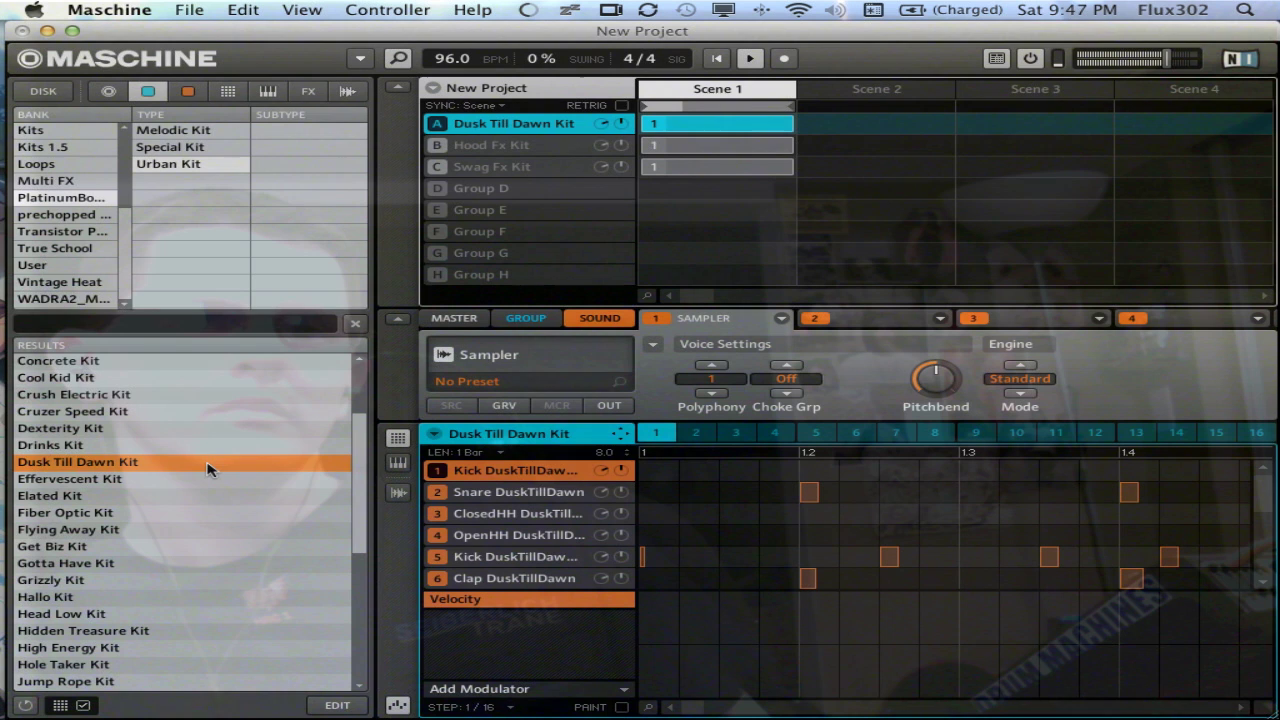
{"action": "double_click", "coordinate": [199, 444]}
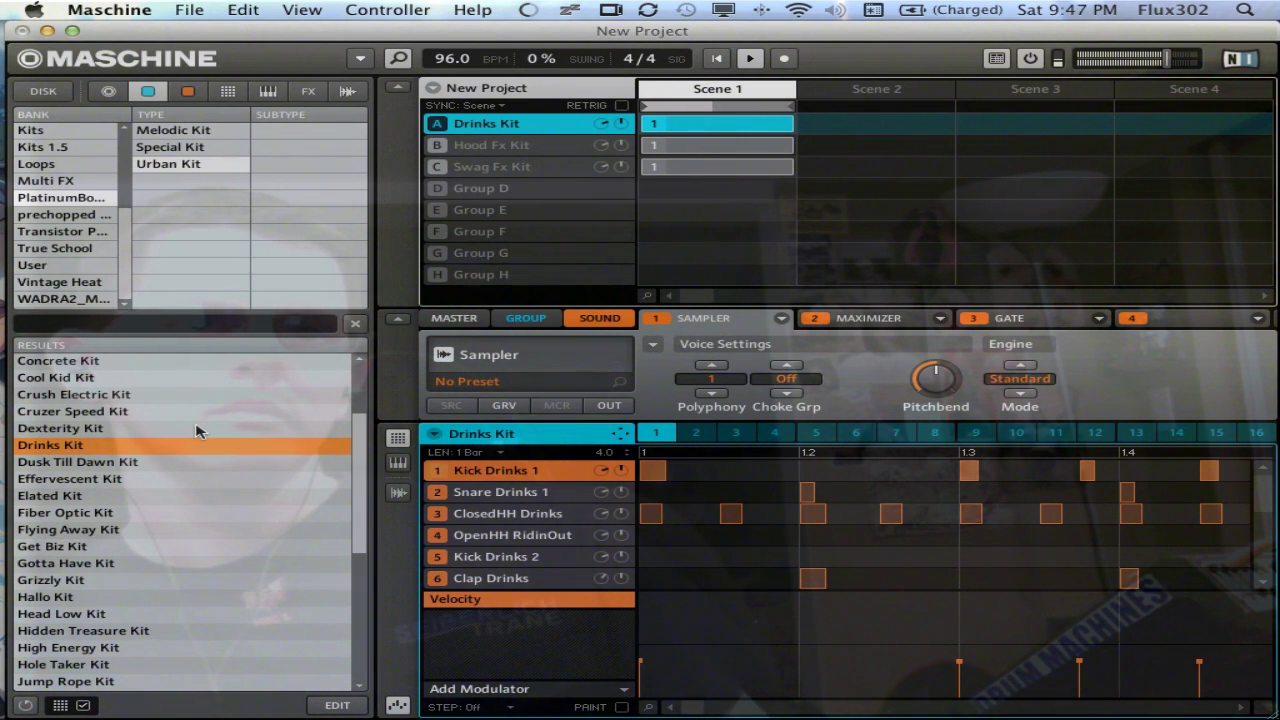
{"action": "double_click", "coordinate": [192, 427]}
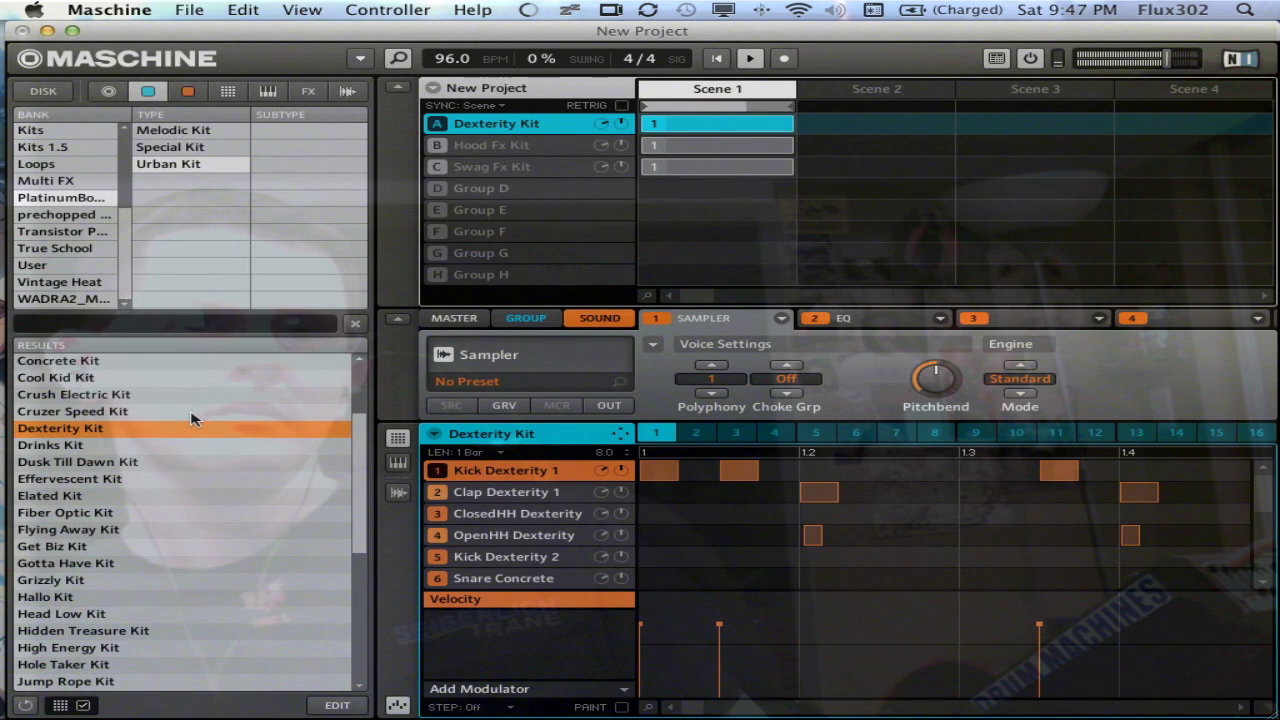
- Try Cruzer Speed, Crush Electric and Cool Kid kits, then load Boing Boing Kit
{"action": "double_click", "coordinate": [187, 411]}
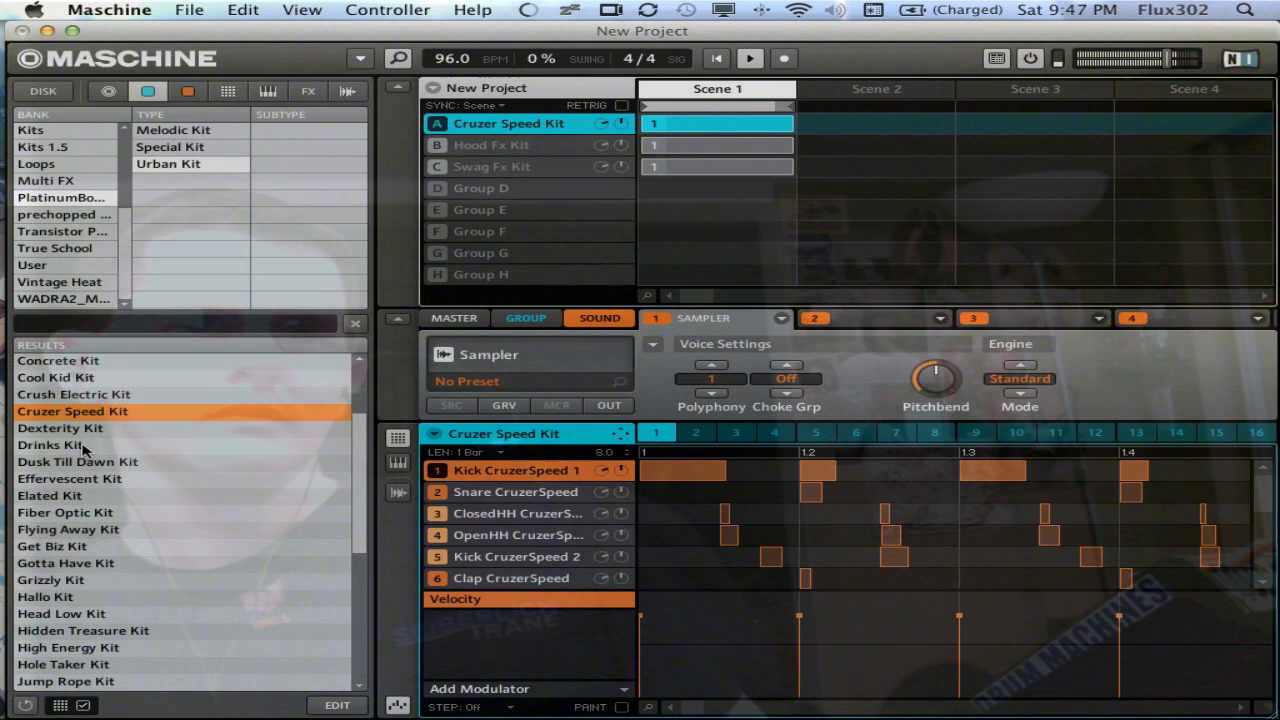
{"action": "double_click", "coordinate": [175, 394]}
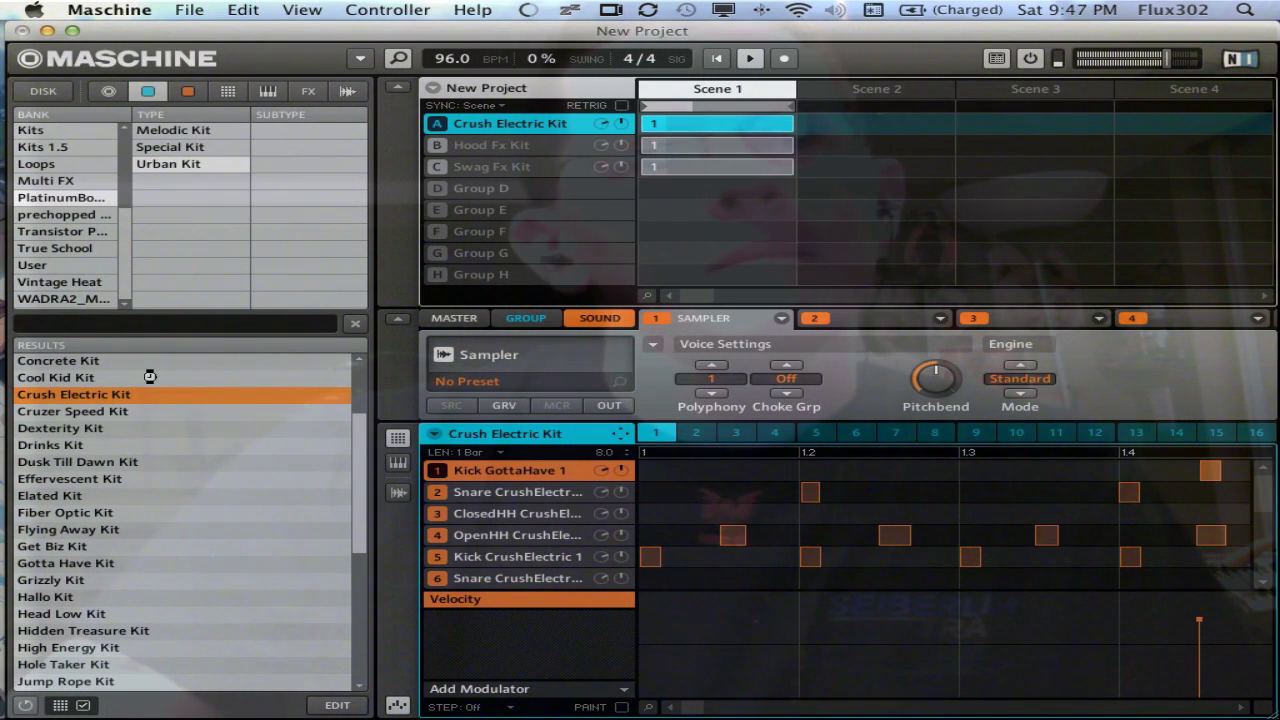
{"action": "double_click", "coordinate": [155, 378]}
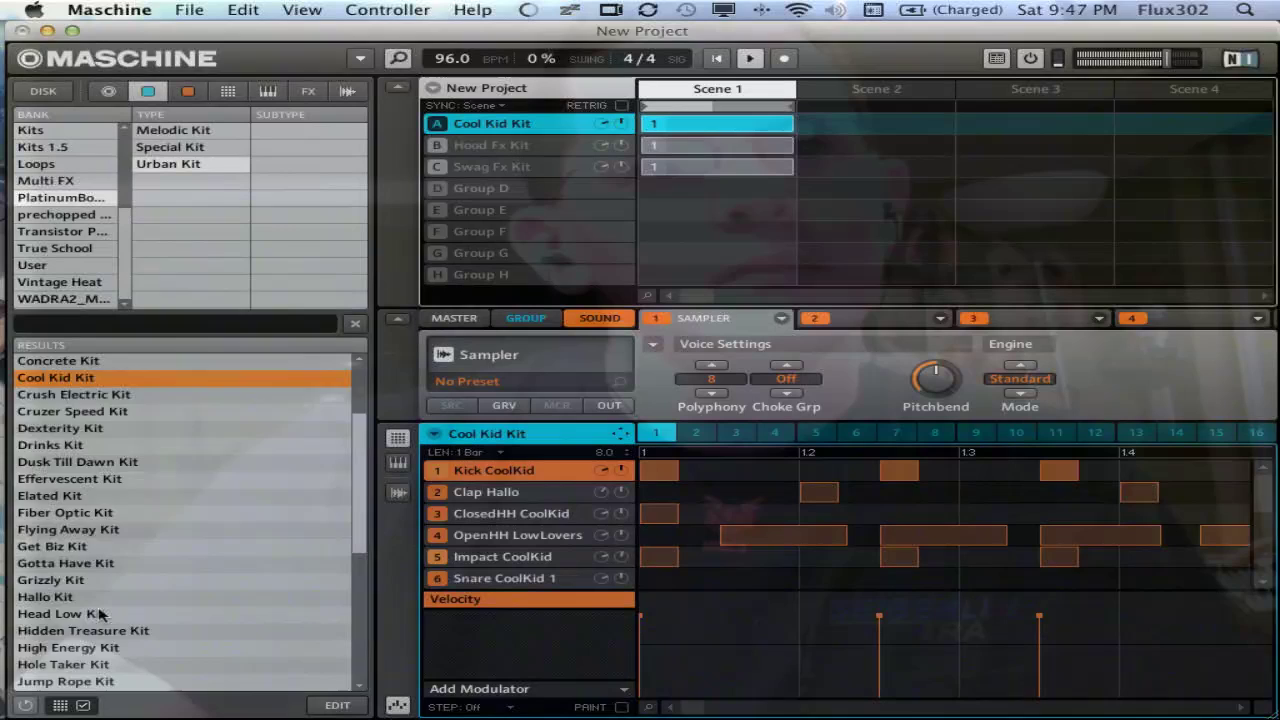
{"action": "scroll", "coordinate": [100, 614], "scroll_direction": "up", "scroll_amount": 3}
{"action": "double_click", "coordinate": [148, 429]}
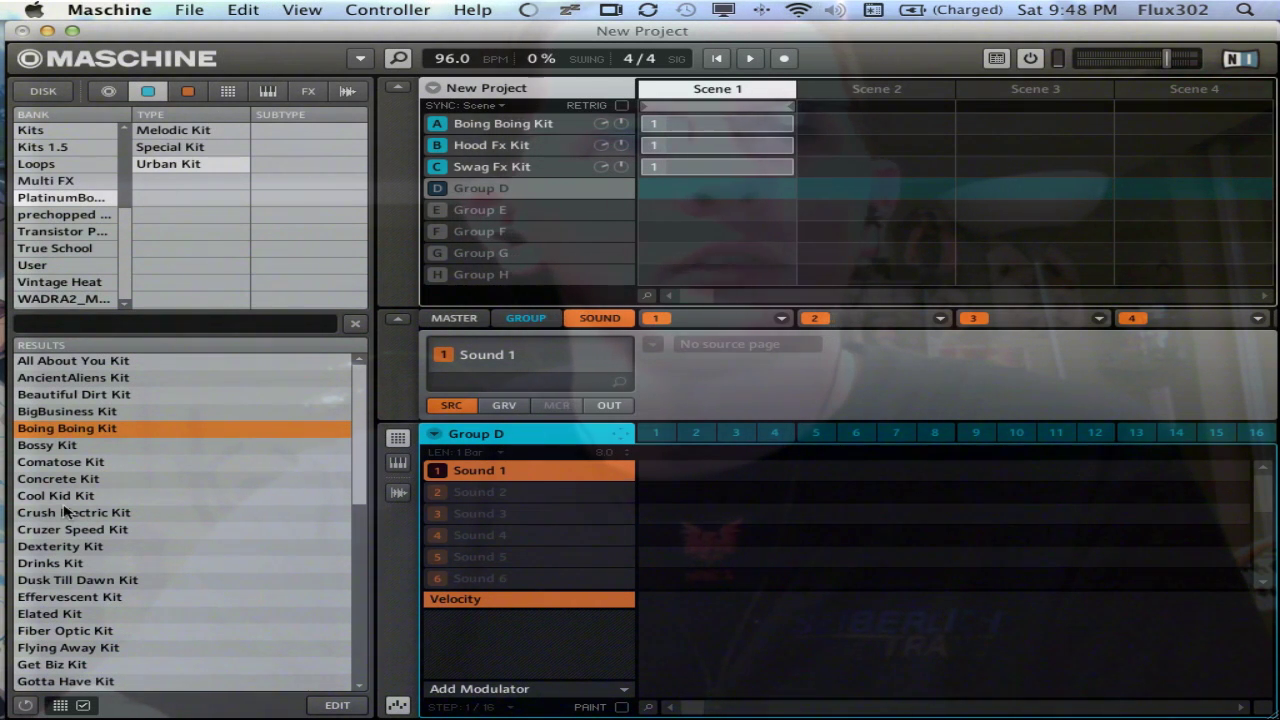
- Show the PlatinumBounce Melodic Kit results, Dirty Brass Kit through Synth Grooves Kit, for group D
{"action": "left_click", "coordinate": [181, 131]}
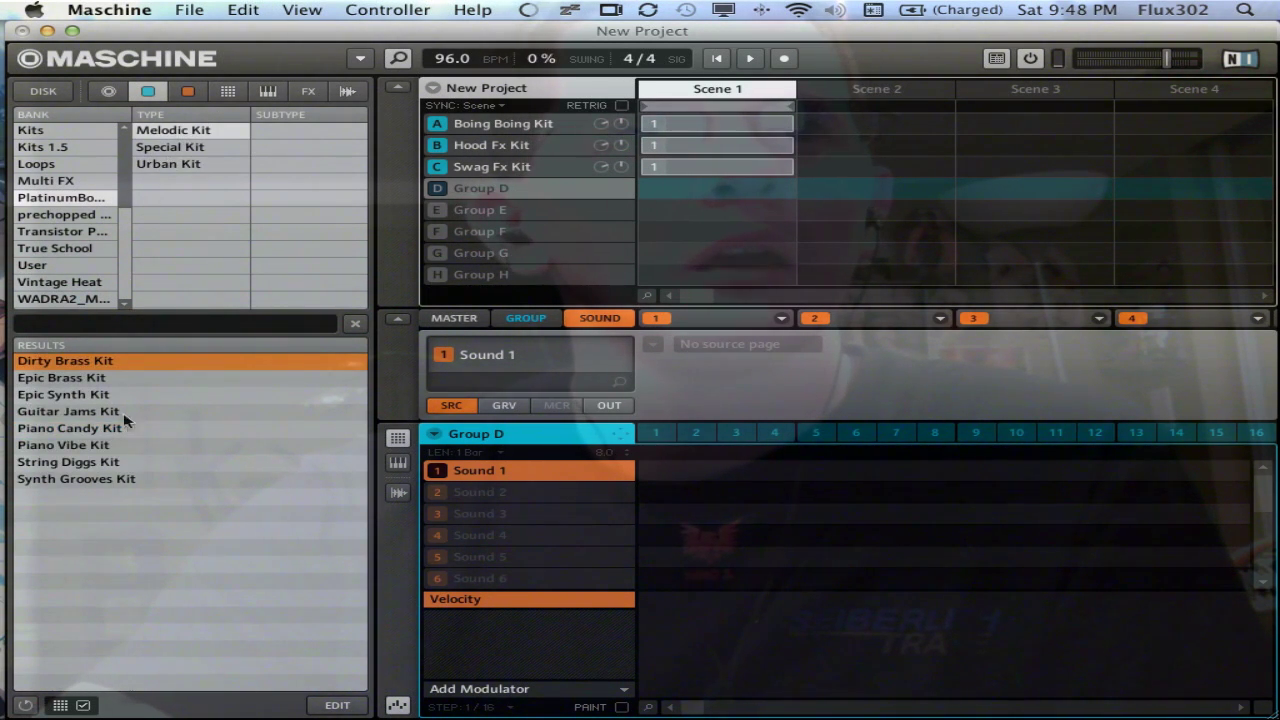
- Load String Diggs Kit into group D, play and stop it, then erase its pattern notes
{"action": "left_click", "coordinate": [157, 465]}
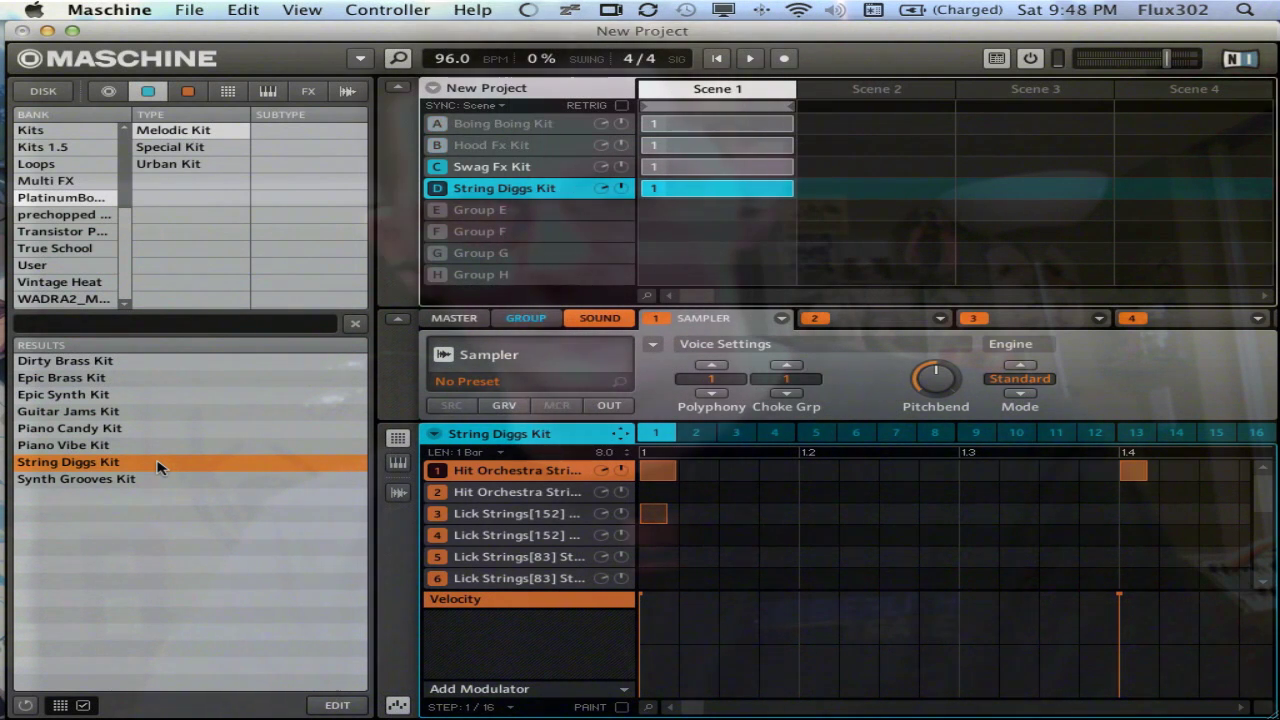
{"action": "key", "text": "space"}
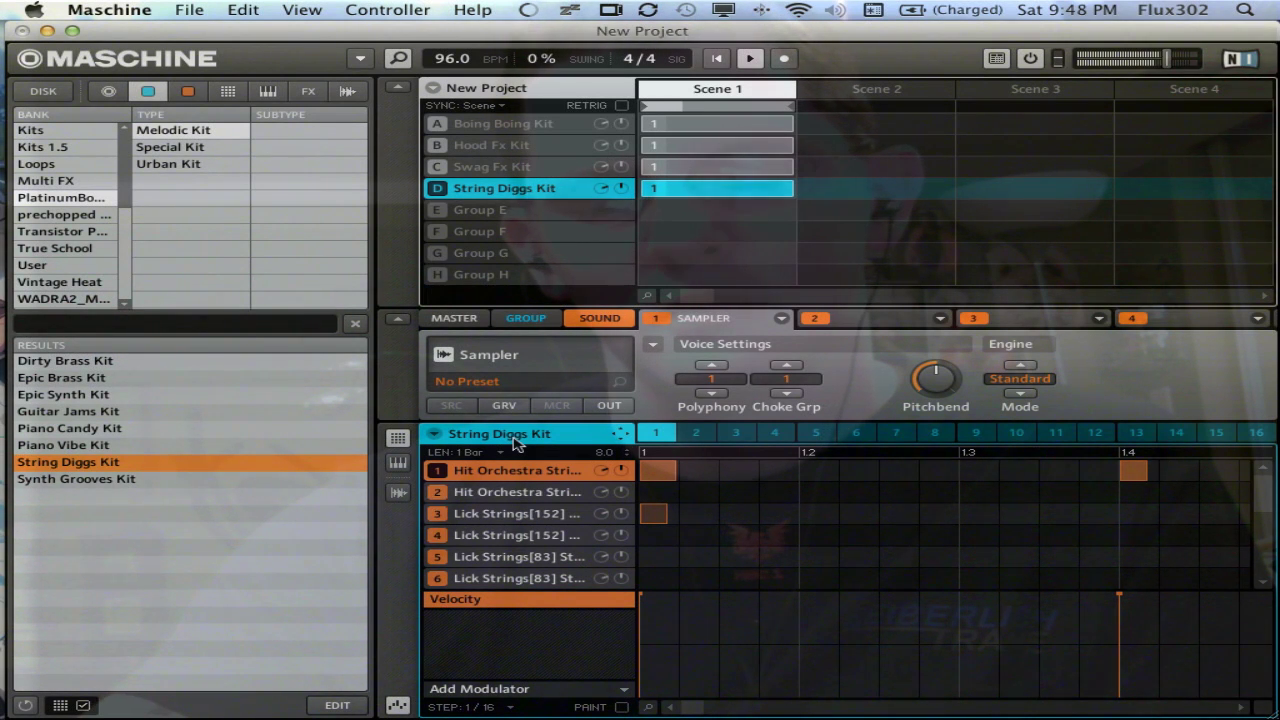
{"action": "key", "text": "space"}
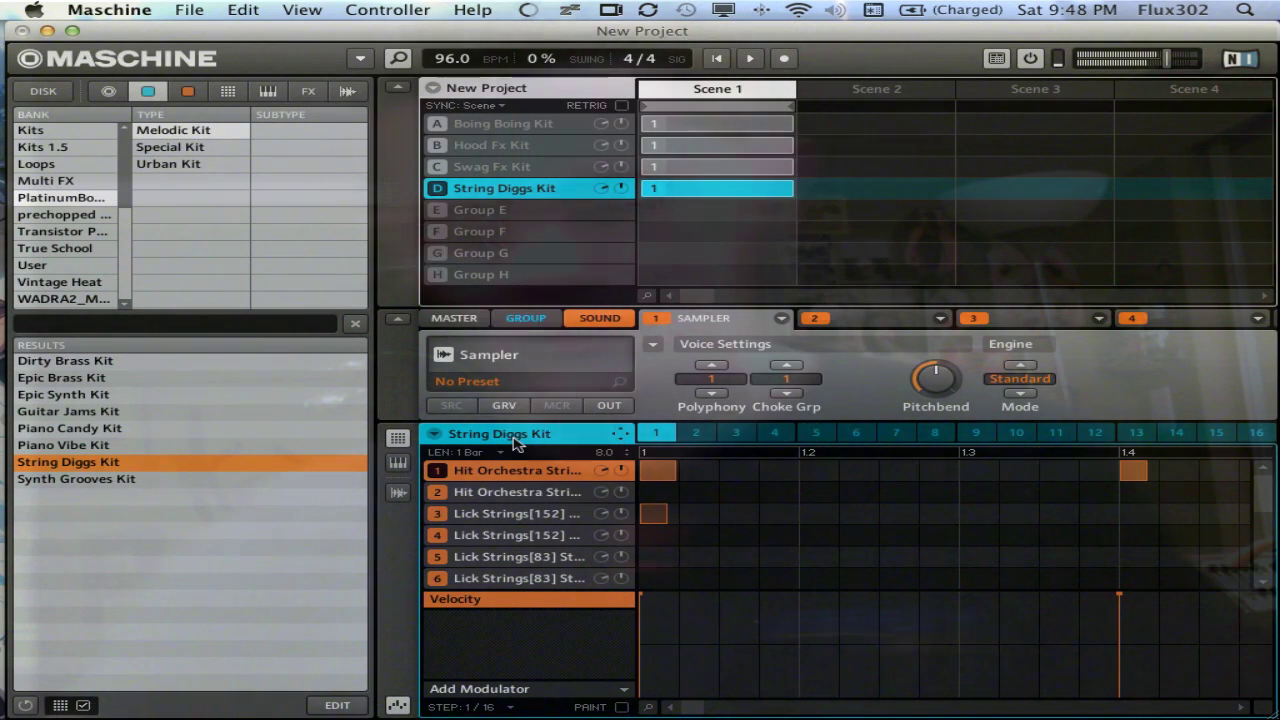
{"action": "key", "text": "ctrl+z"}
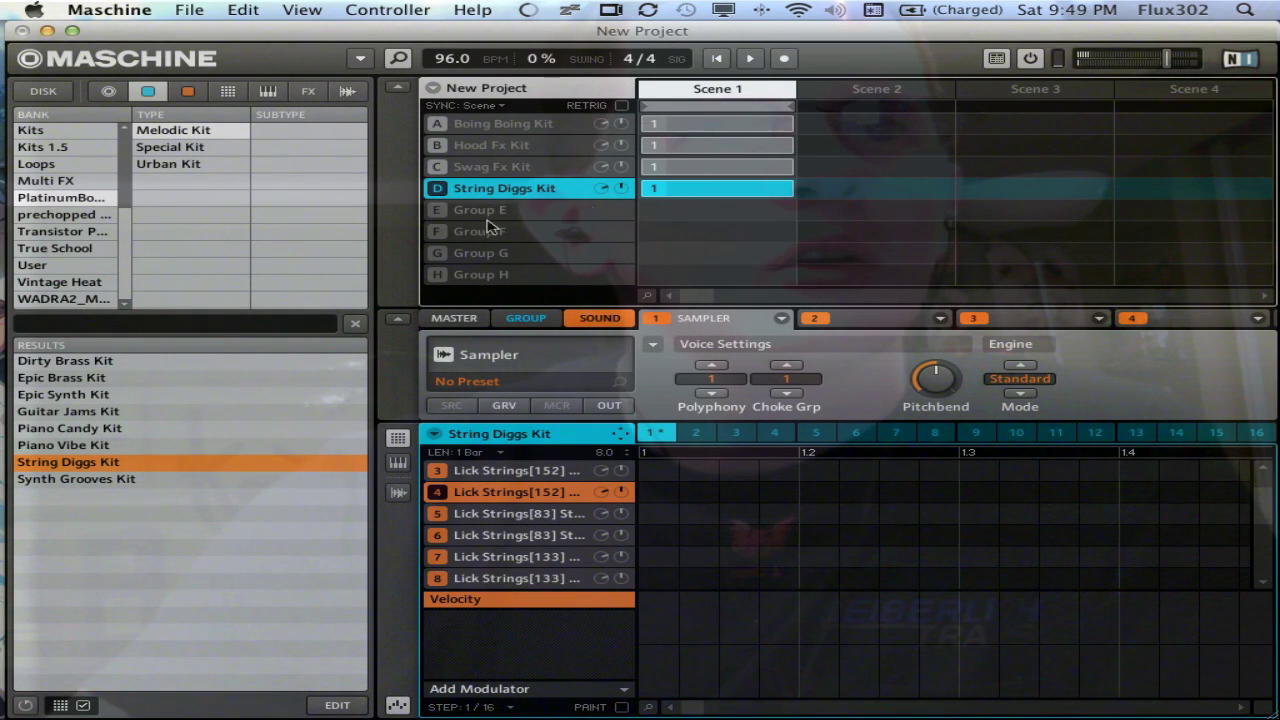
- Load Piano Vibe Kit into group D and select its Lick Rhodes sound in slot 16
{"action": "left_click", "coordinate": [152, 446]}
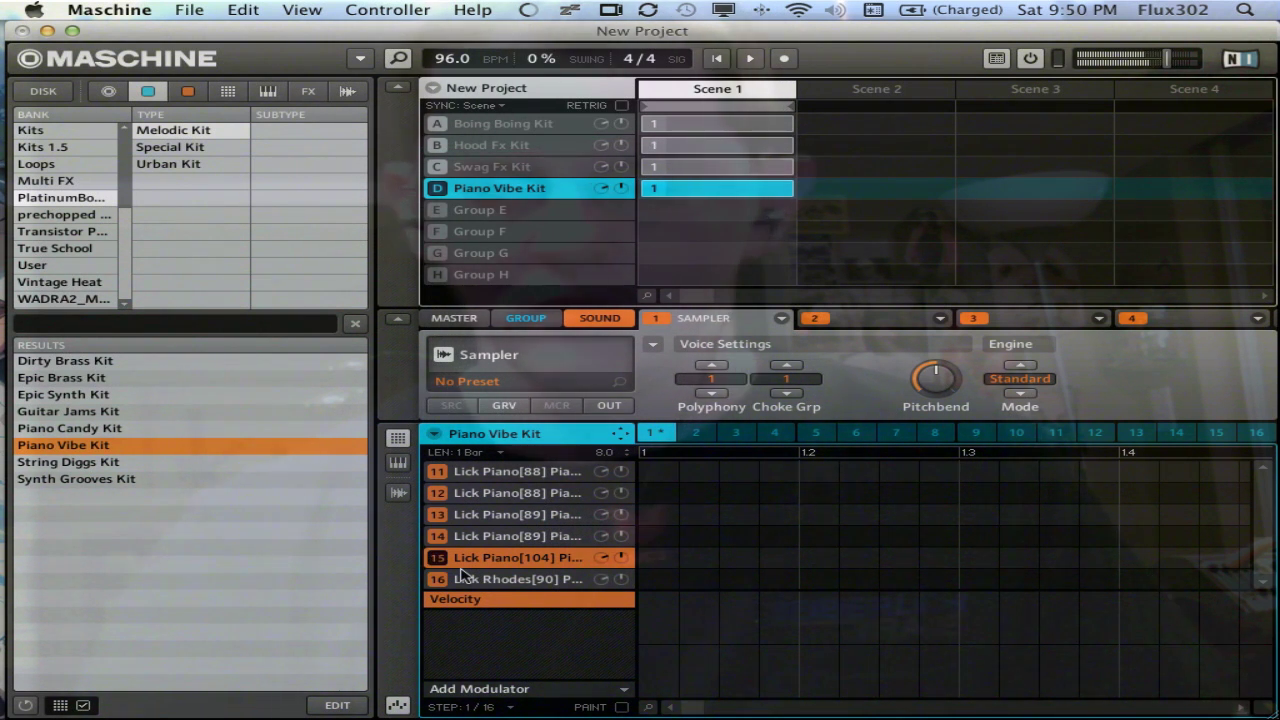
{"action": "left_click", "coordinate": [461, 575]}
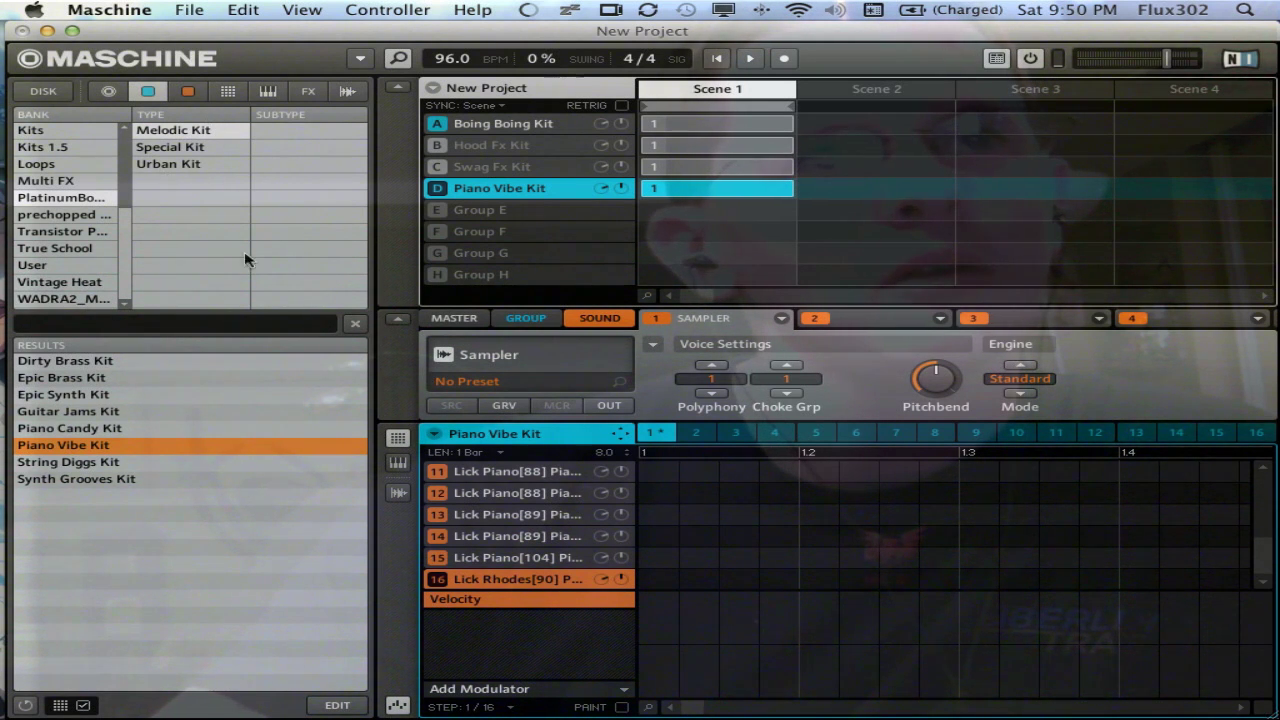
- Make Group E active and list the Platinum Bounce bank's Bass instruments
{"action": "left_click", "coordinate": [500, 215]}
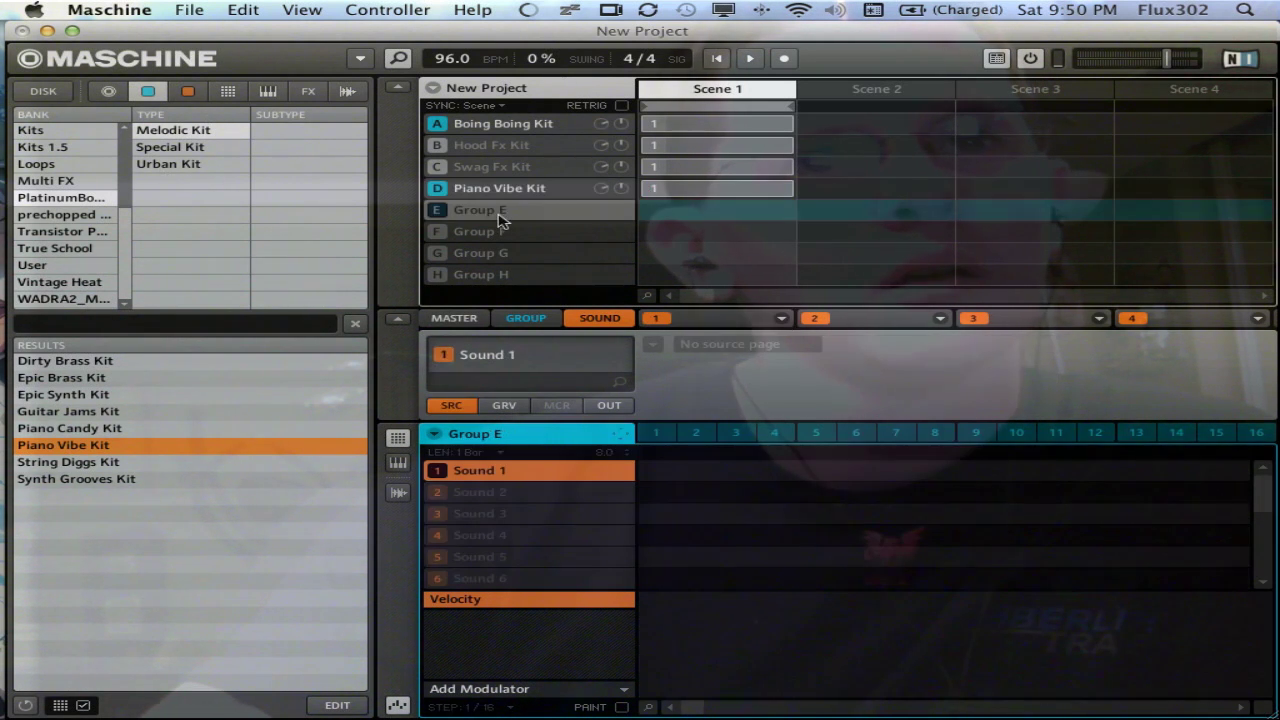
{"action": "left_click", "coordinate": [436, 215]}
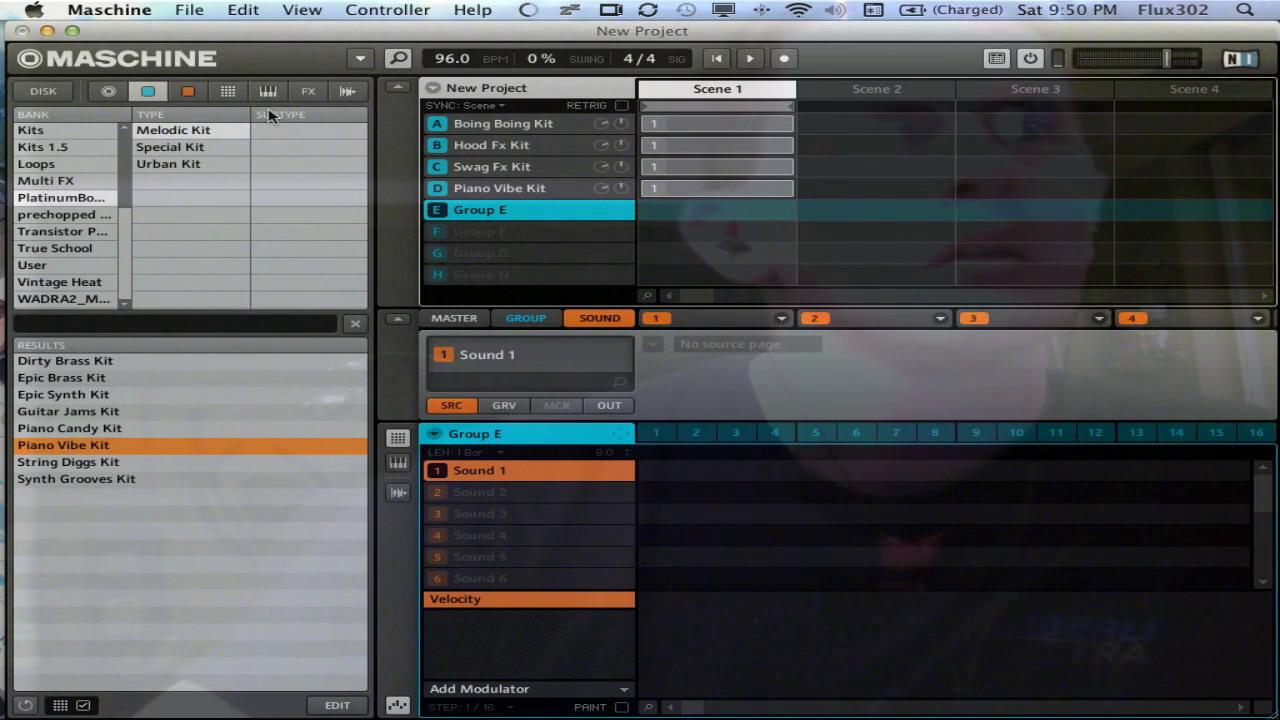
{"action": "left_click", "coordinate": [188, 92]}
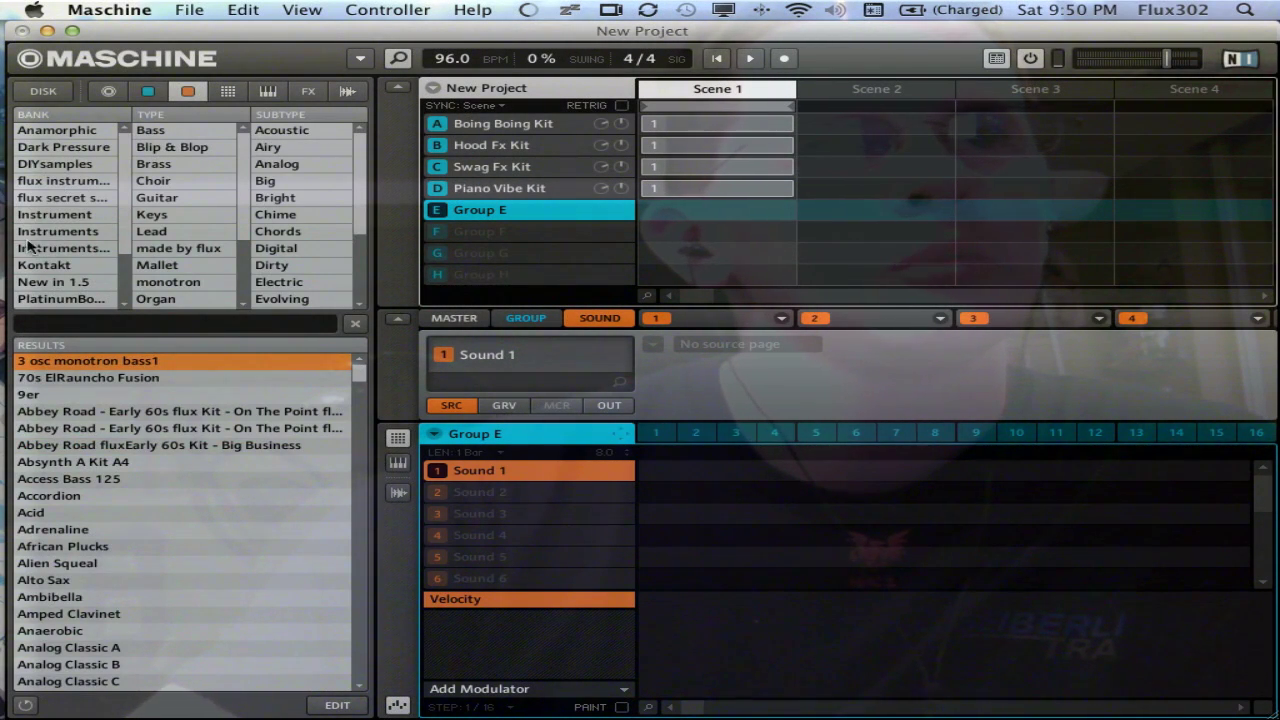
{"action": "scroll", "coordinate": [70, 272], "scroll_direction": "down", "scroll_amount": 4}
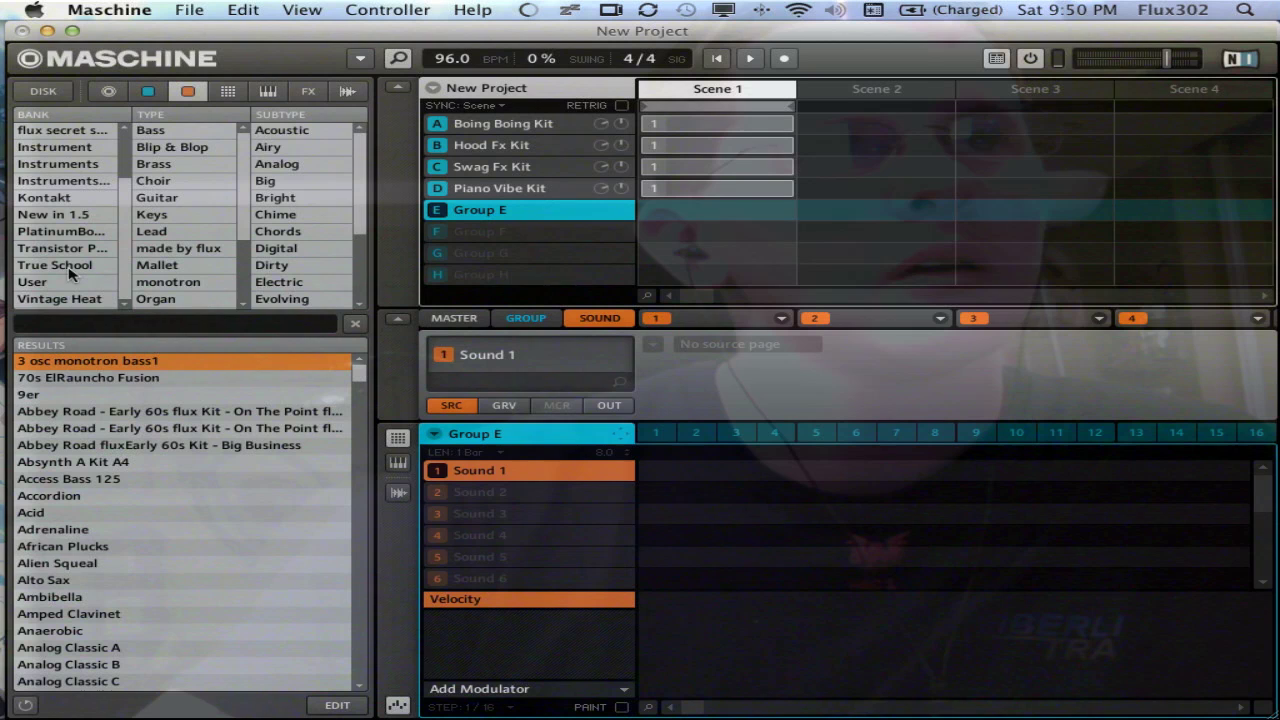
{"action": "left_click", "coordinate": [83, 233]}
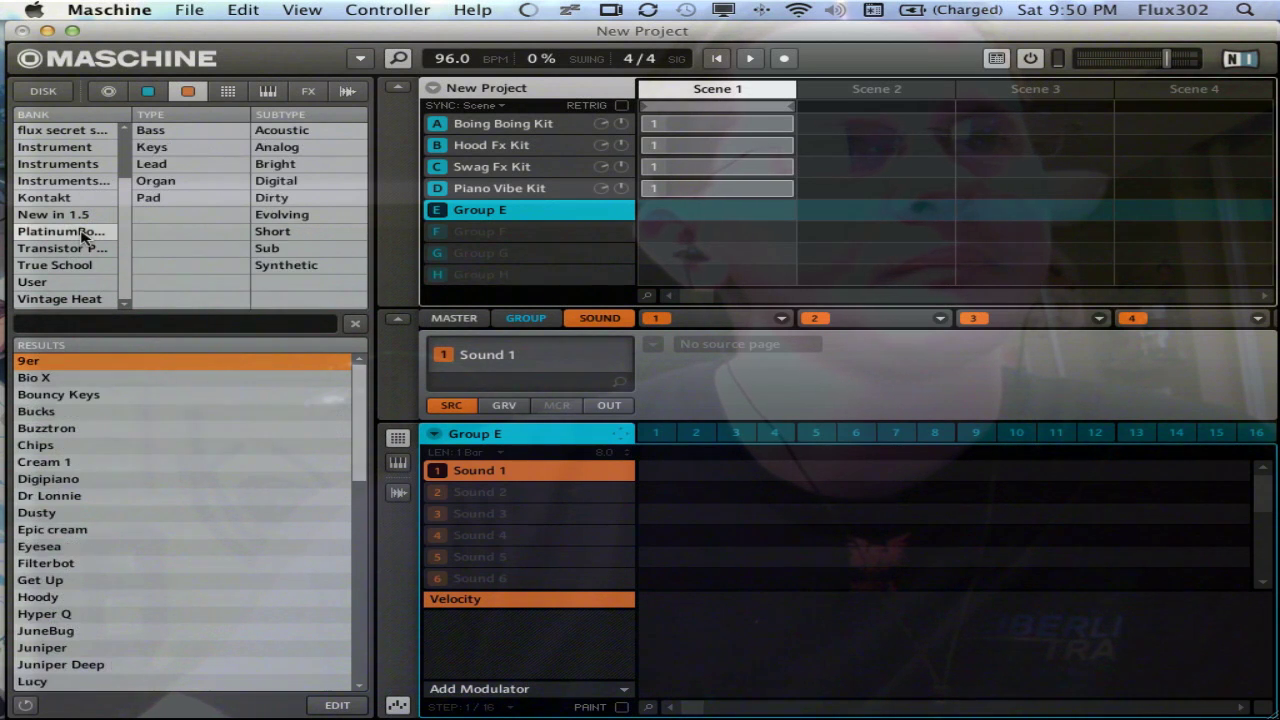
{"action": "left_click", "coordinate": [176, 134]}
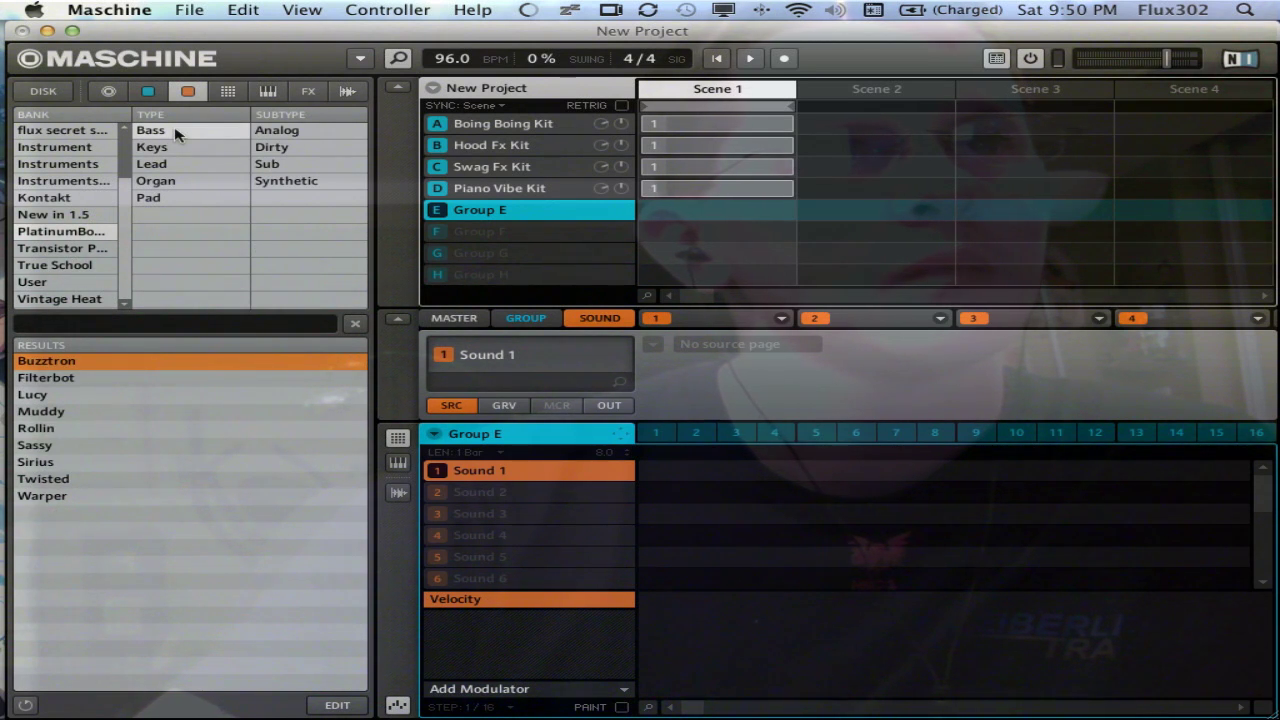
- Load Buzztron, Filterbot, Lucy and Warper into Group E's sound slots 1–4
{"action": "double_click", "coordinate": [104, 362]}
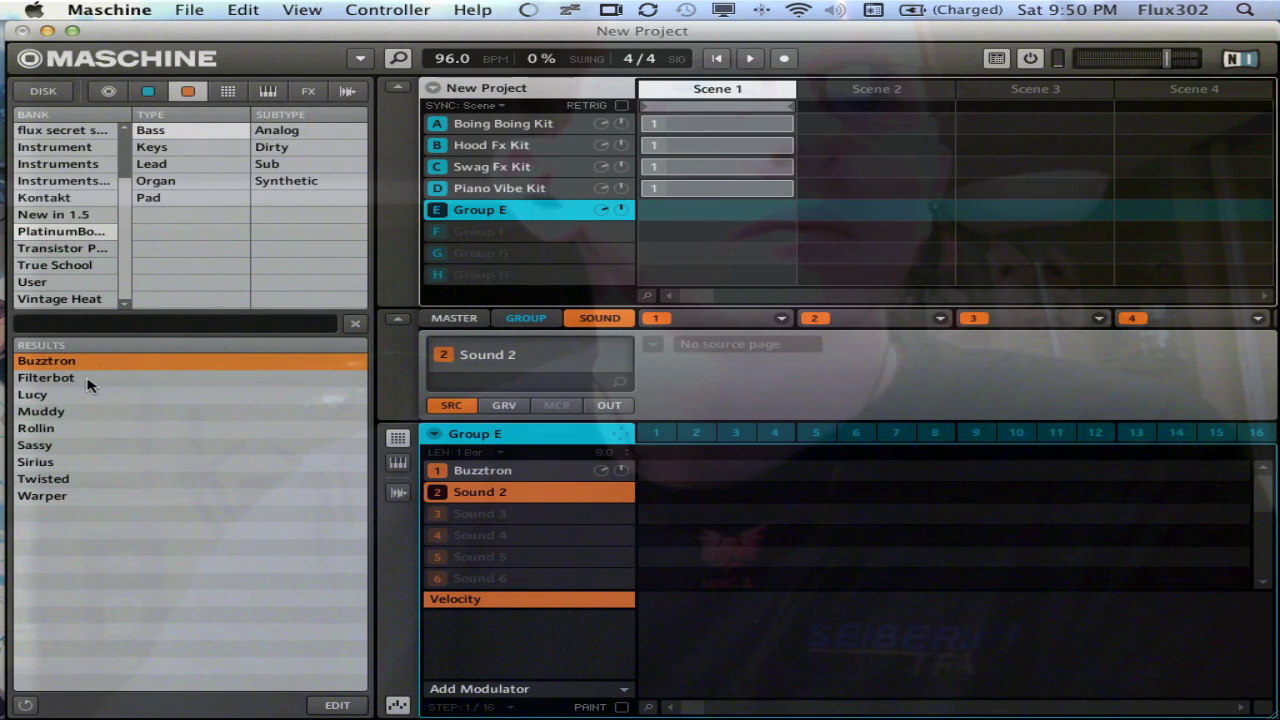
{"action": "double_click", "coordinate": [83, 379]}
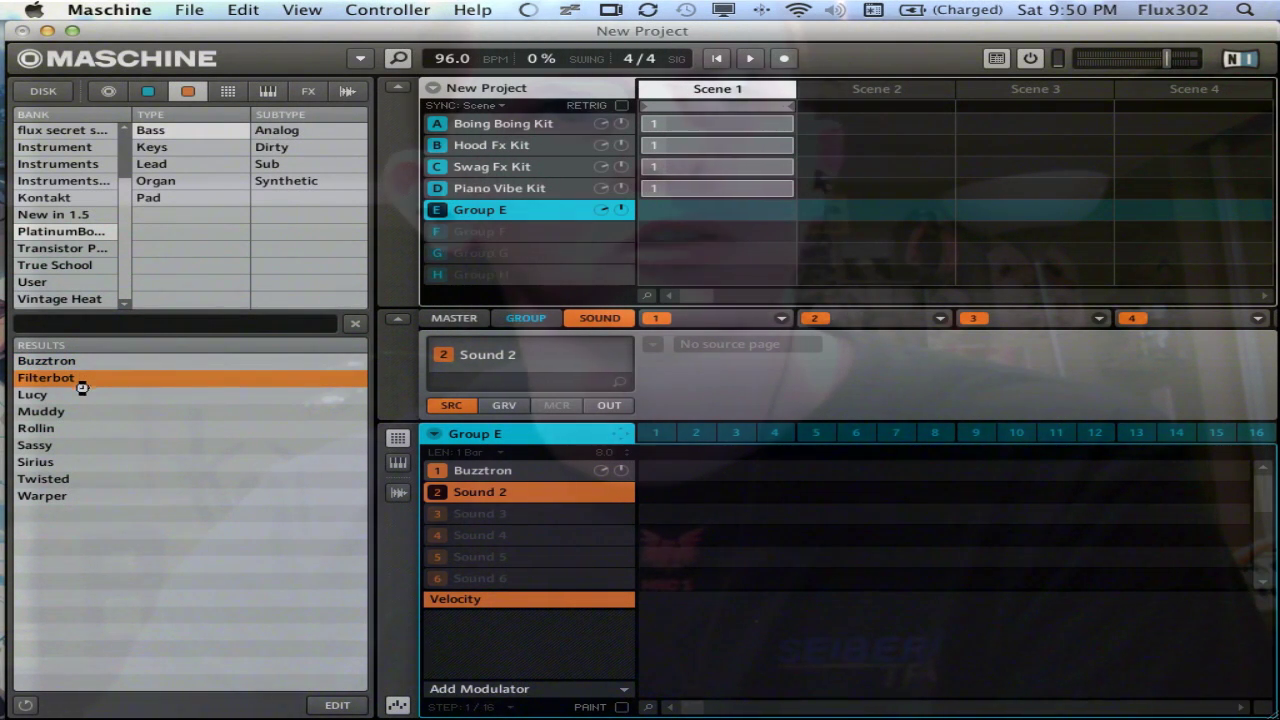
{"action": "double_click", "coordinate": [82, 395]}
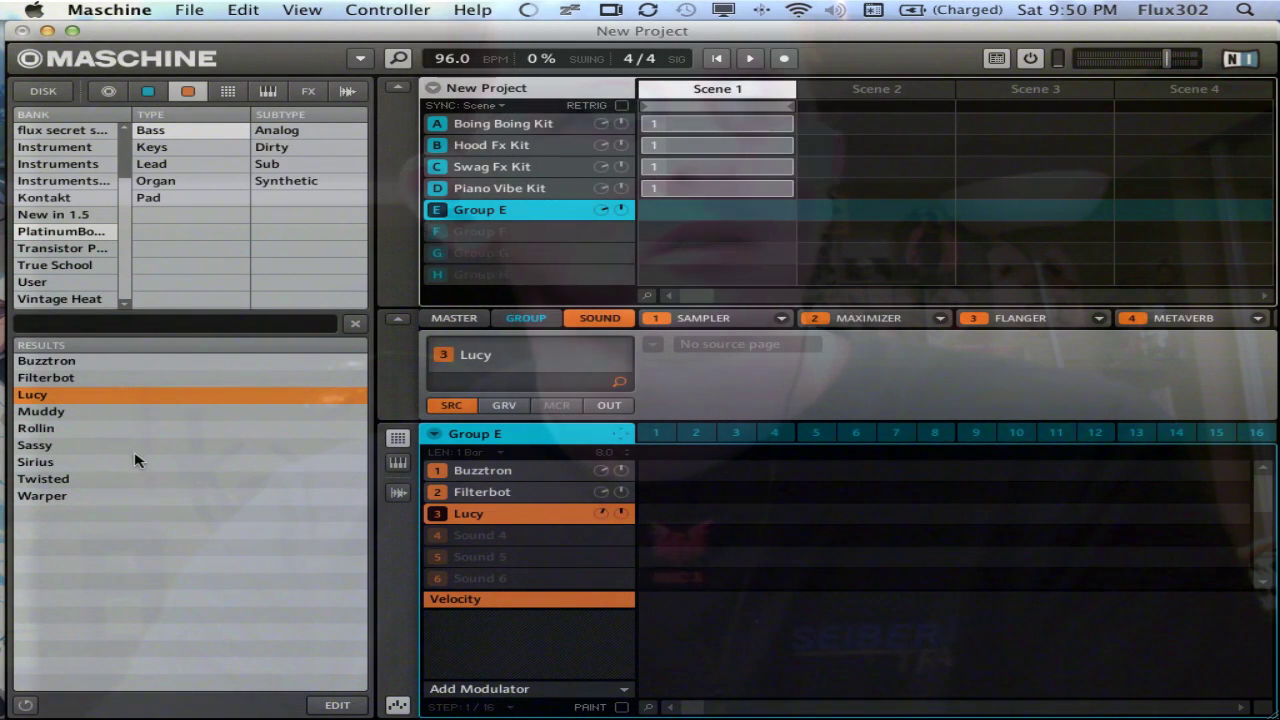
{"action": "double_click", "coordinate": [101, 495]}
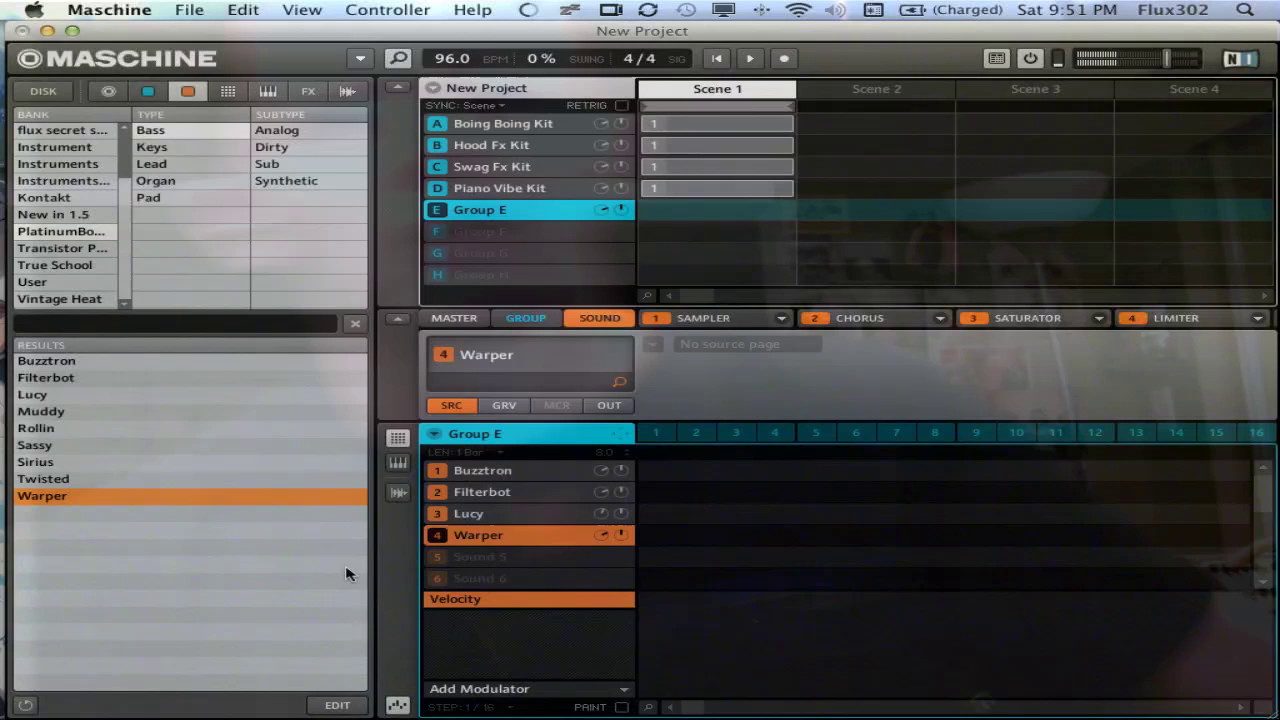
- Inspect the Lucy, Filterbot and Buzztron sounds, leaving Filterbot's name unchanged
{"action": "left_click", "coordinate": [451, 513]}
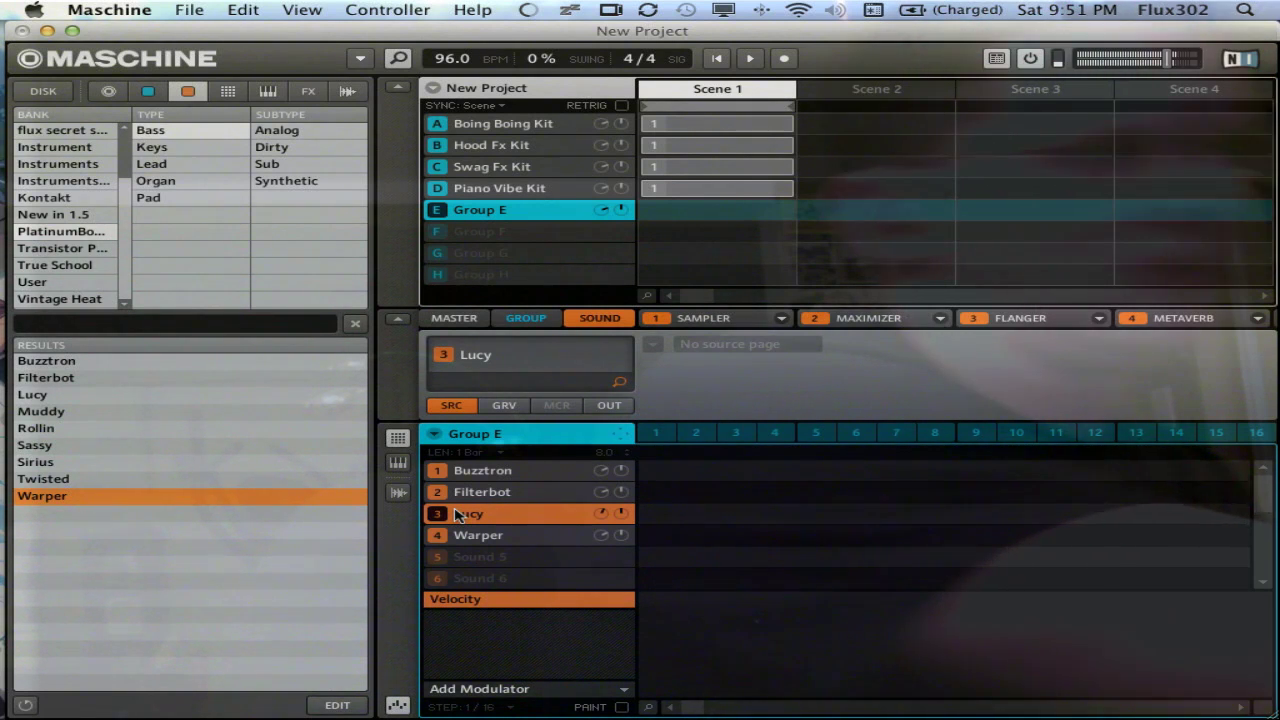
{"action": "left_click", "coordinate": [473, 496]}
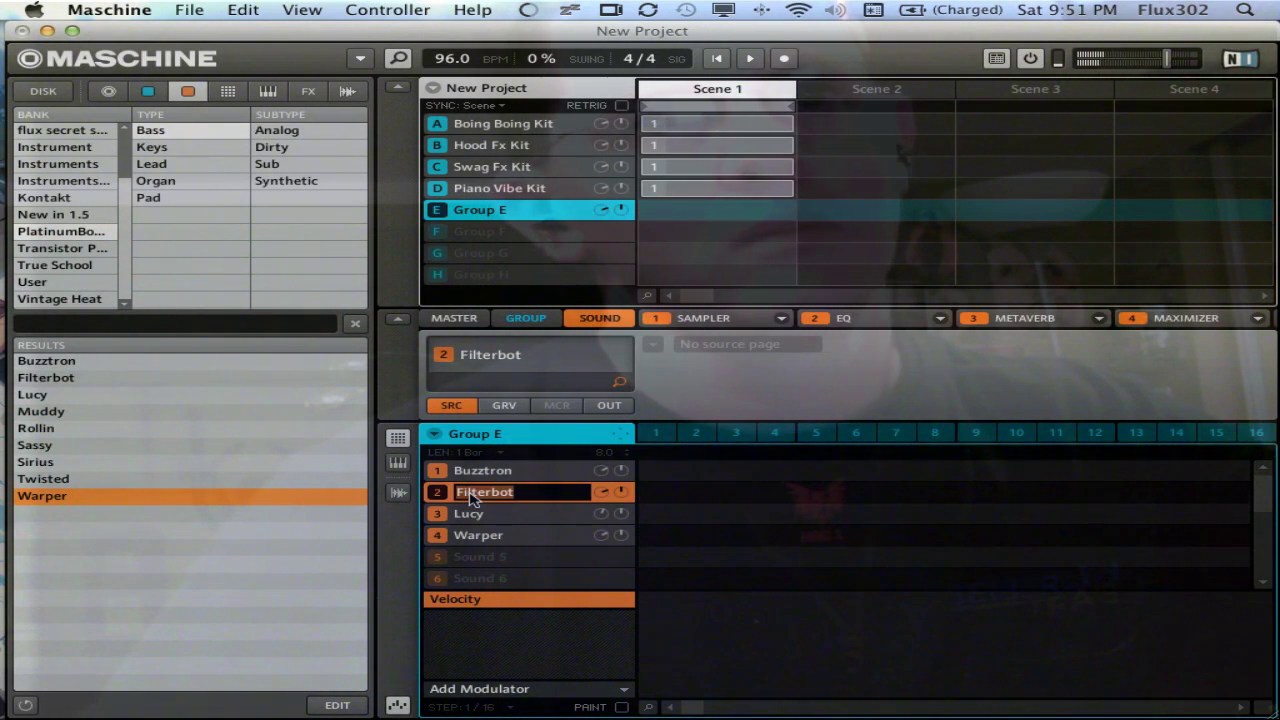
{"action": "left_click", "coordinate": [545, 500]}
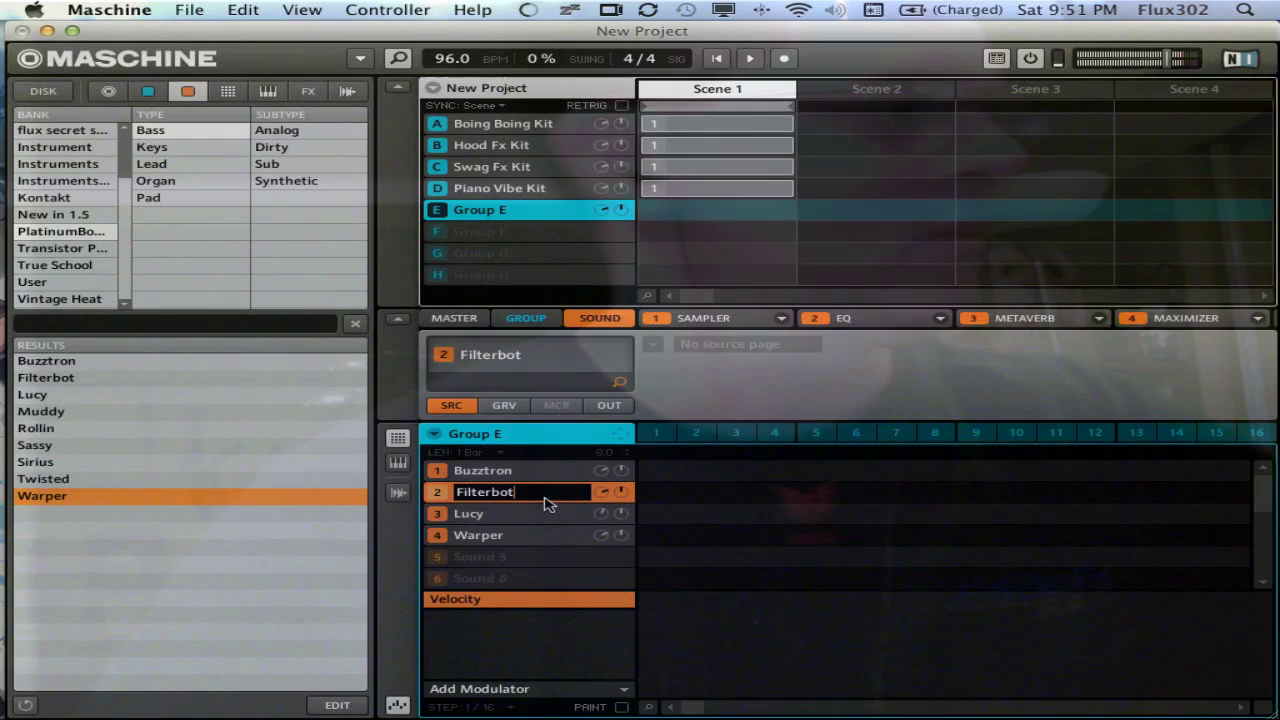
{"action": "key", "text": "Return"}
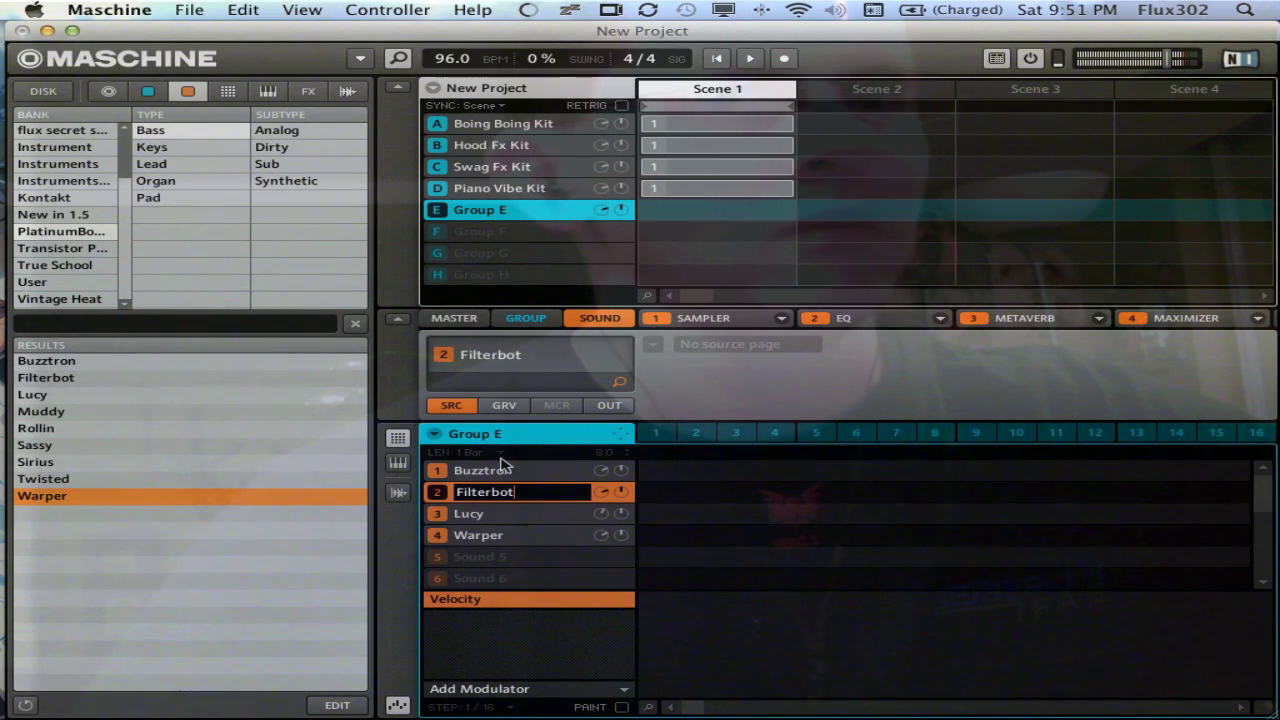
{"action": "left_click", "coordinate": [553, 478]}
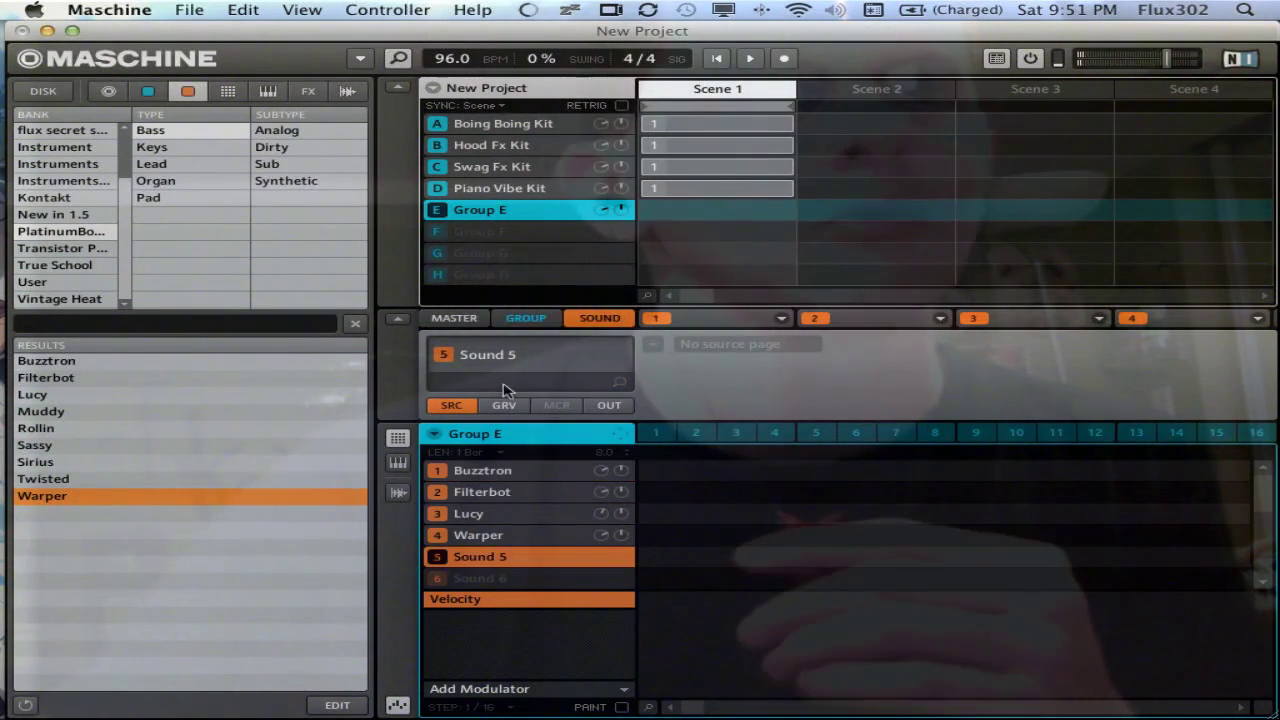
- Filter to Keys and try Bouncy Keys and Memento on sound 5, settling on Needle
{"action": "left_click", "coordinate": [170, 149]}
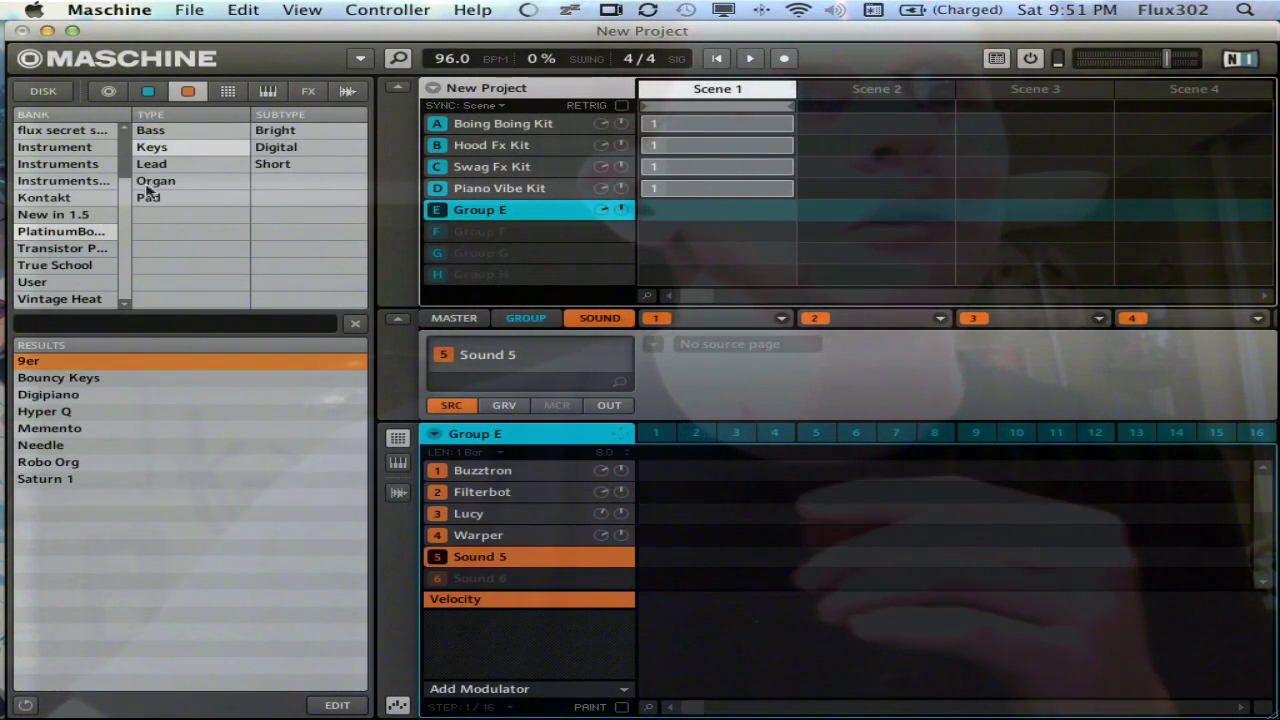
{"action": "left_click", "coordinate": [131, 377]}
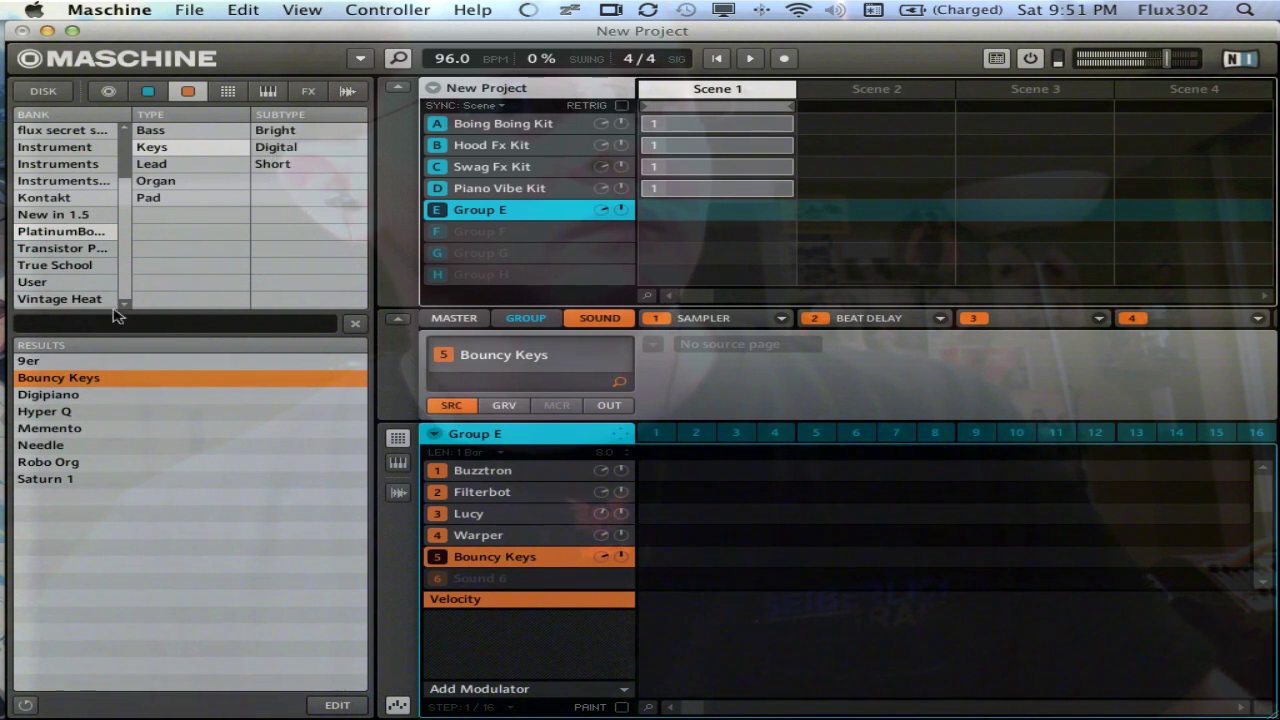
{"action": "double_click", "coordinate": [97, 430]}
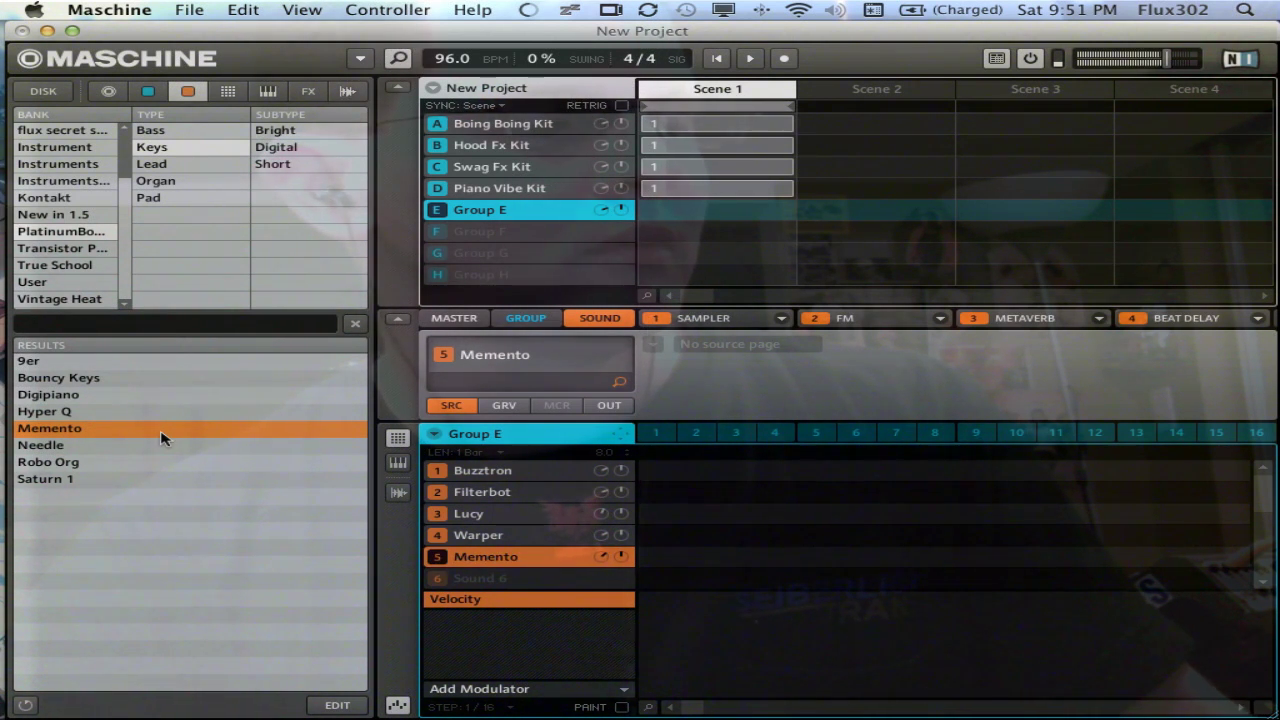
{"action": "left_click", "coordinate": [93, 446]}
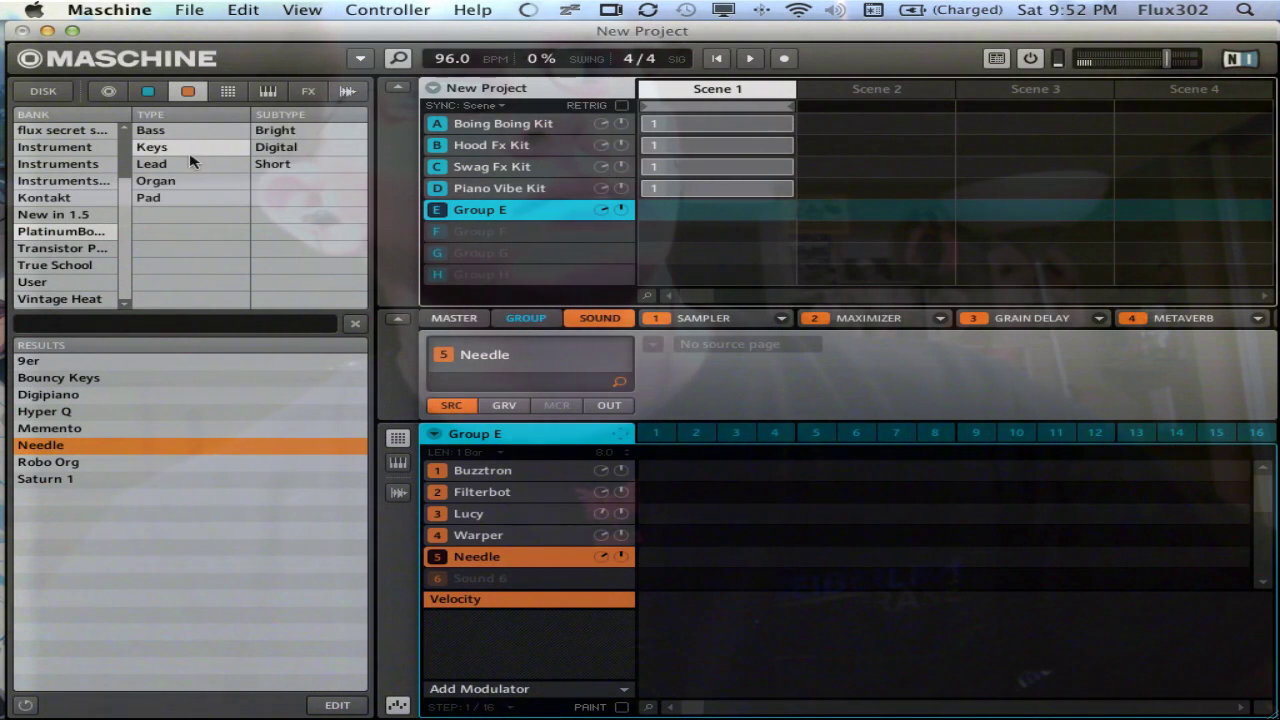
- Filter to Lead instruments, try Hoody on sound 5, then load Whistler instead
{"action": "left_click", "coordinate": [193, 168]}
{"action": "left_click", "coordinate": [148, 429]}
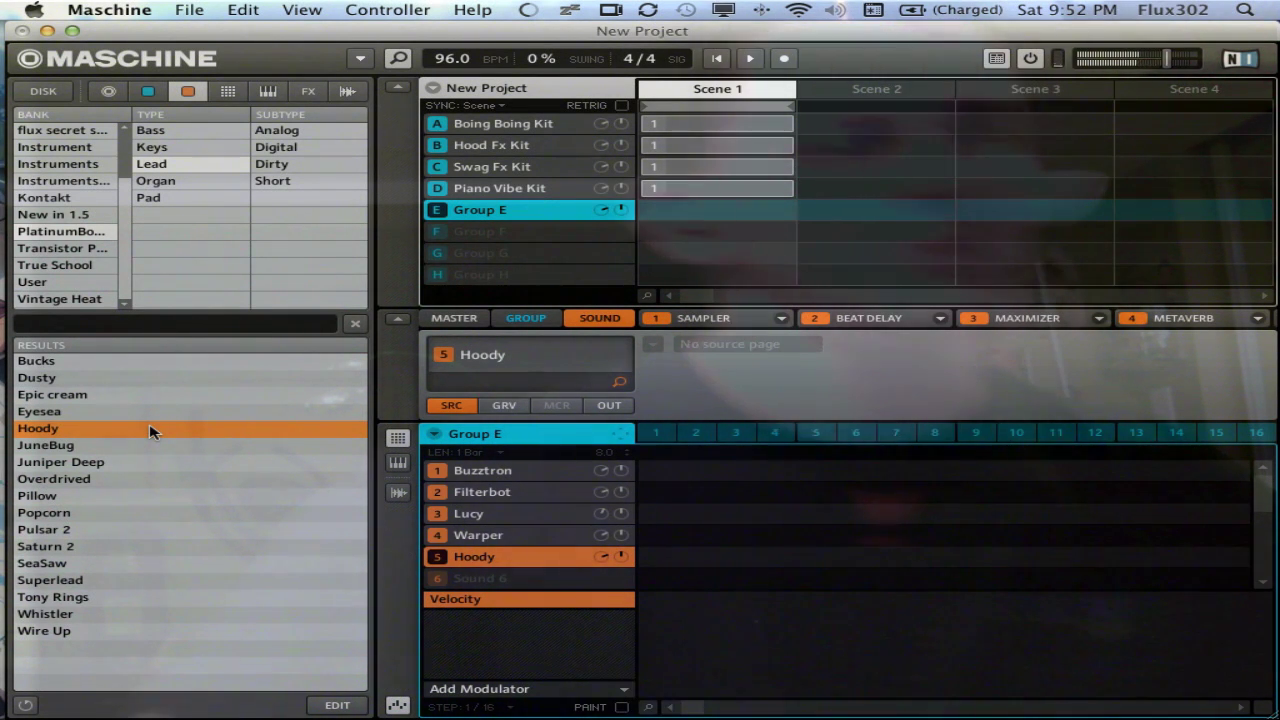
{"action": "left_click", "coordinate": [124, 613]}
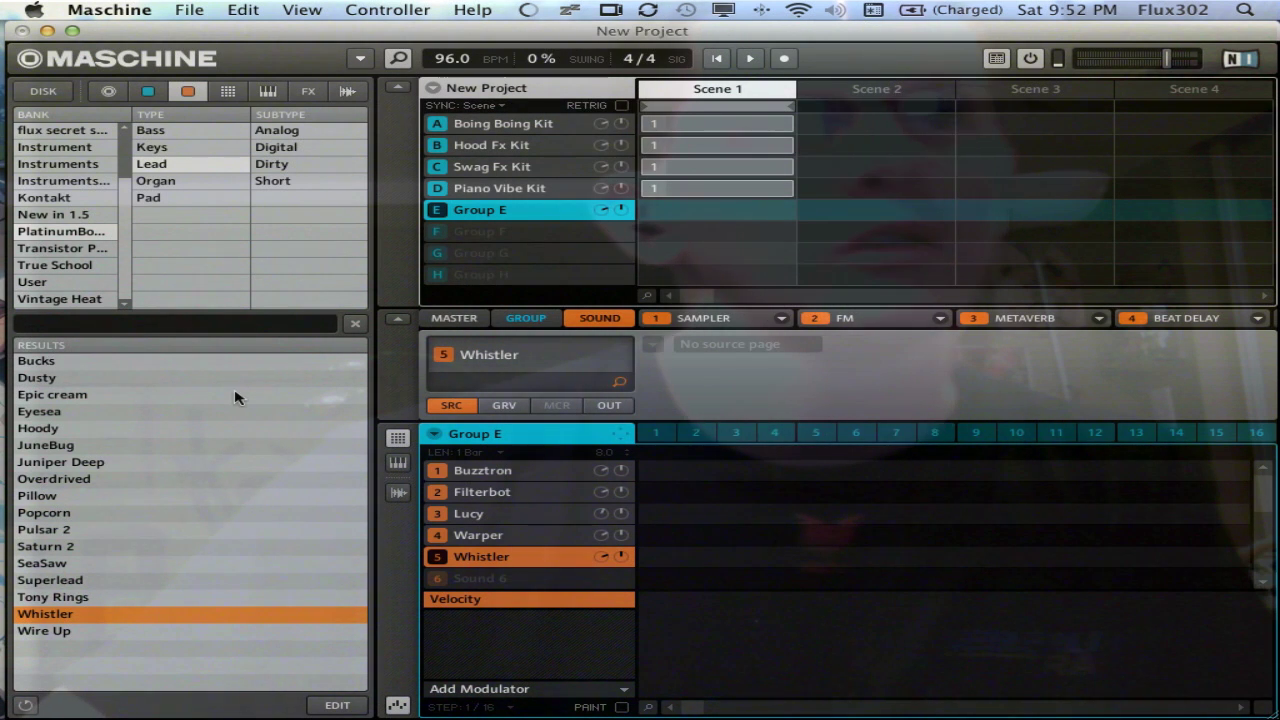
- Filter to Pad presets, try Nano Q, Nebulus and Superstar on sound 5, ending with Bio X
{"action": "left_click", "coordinate": [197, 184]}
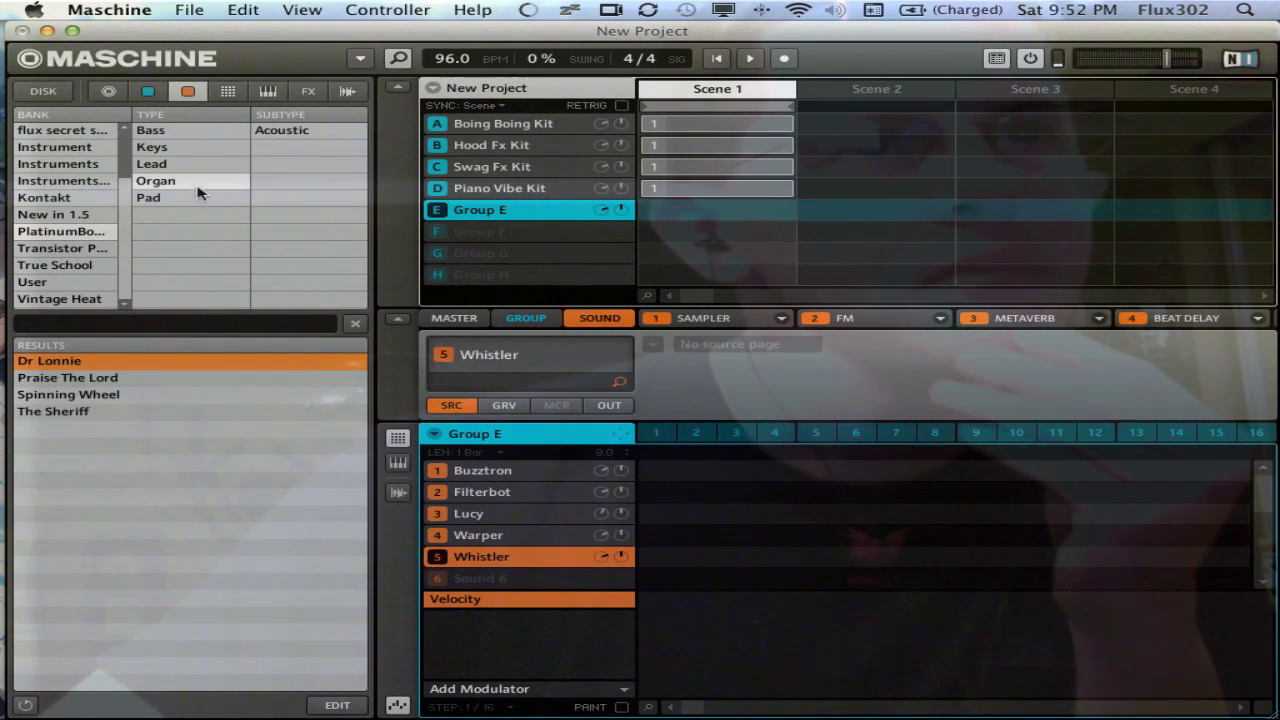
{"action": "left_click", "coordinate": [196, 197]}
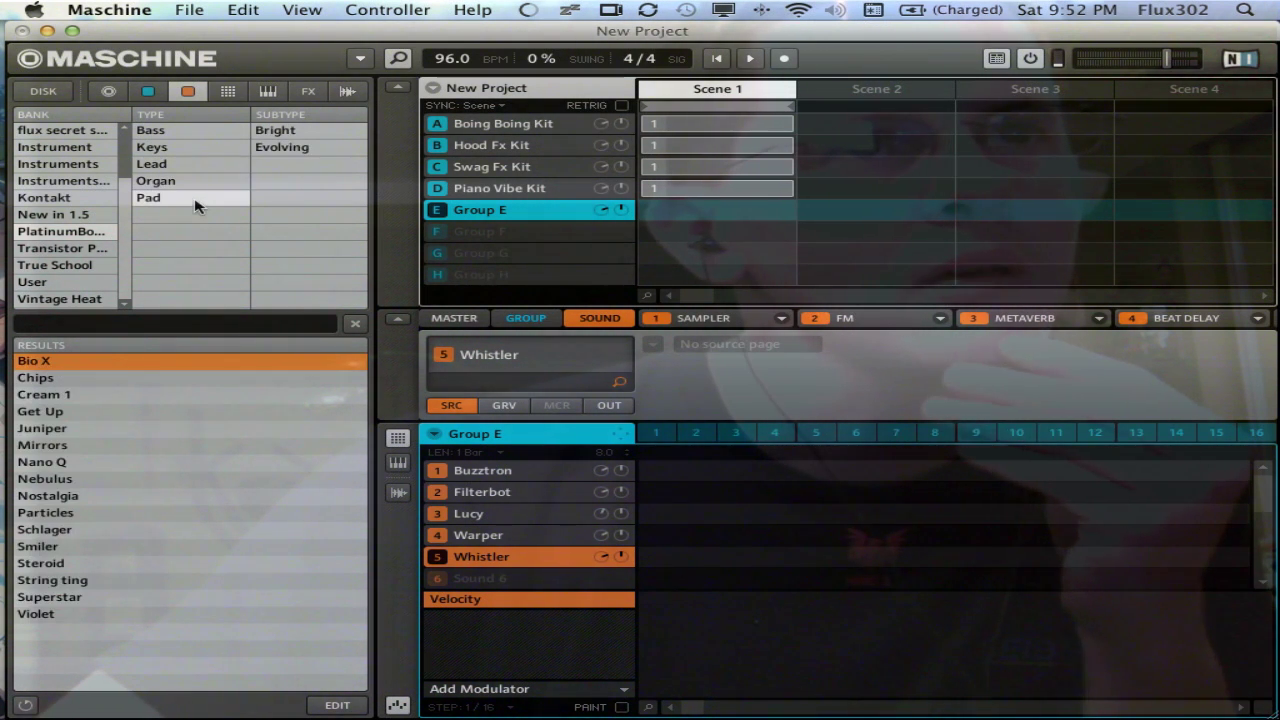
{"action": "double_click", "coordinate": [146, 461]}
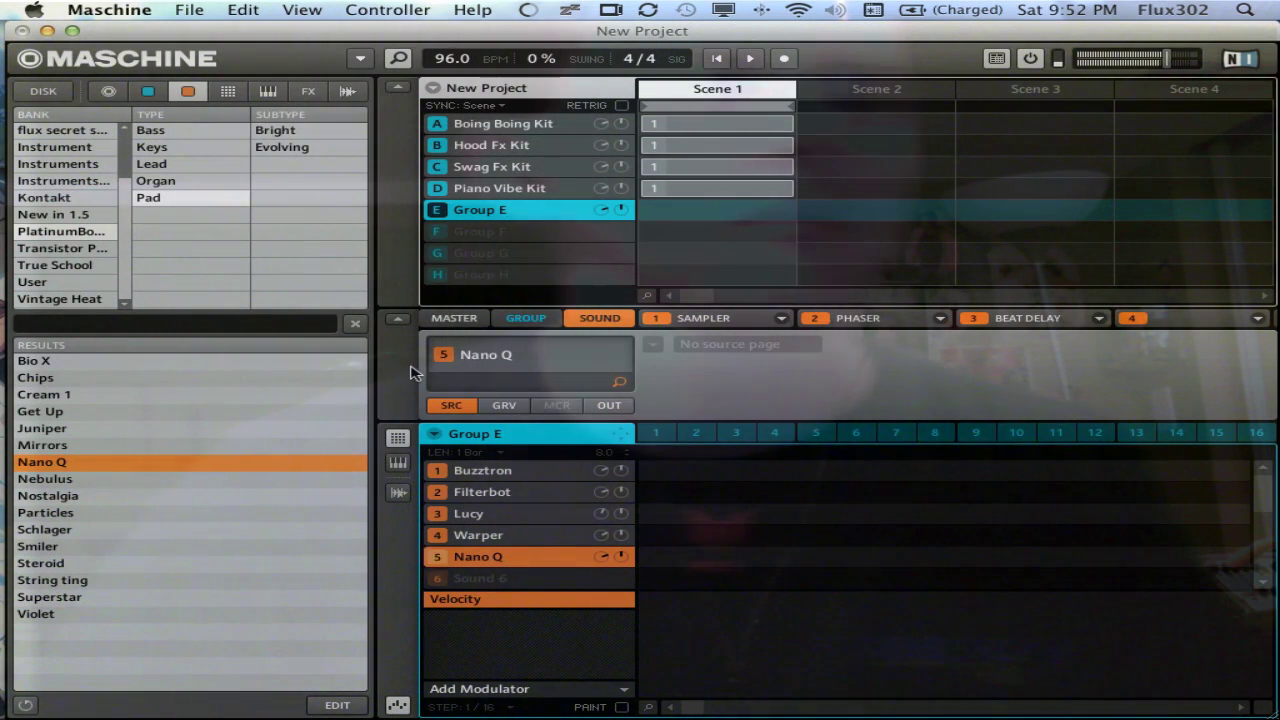
{"action": "left_click", "coordinate": [150, 480]}
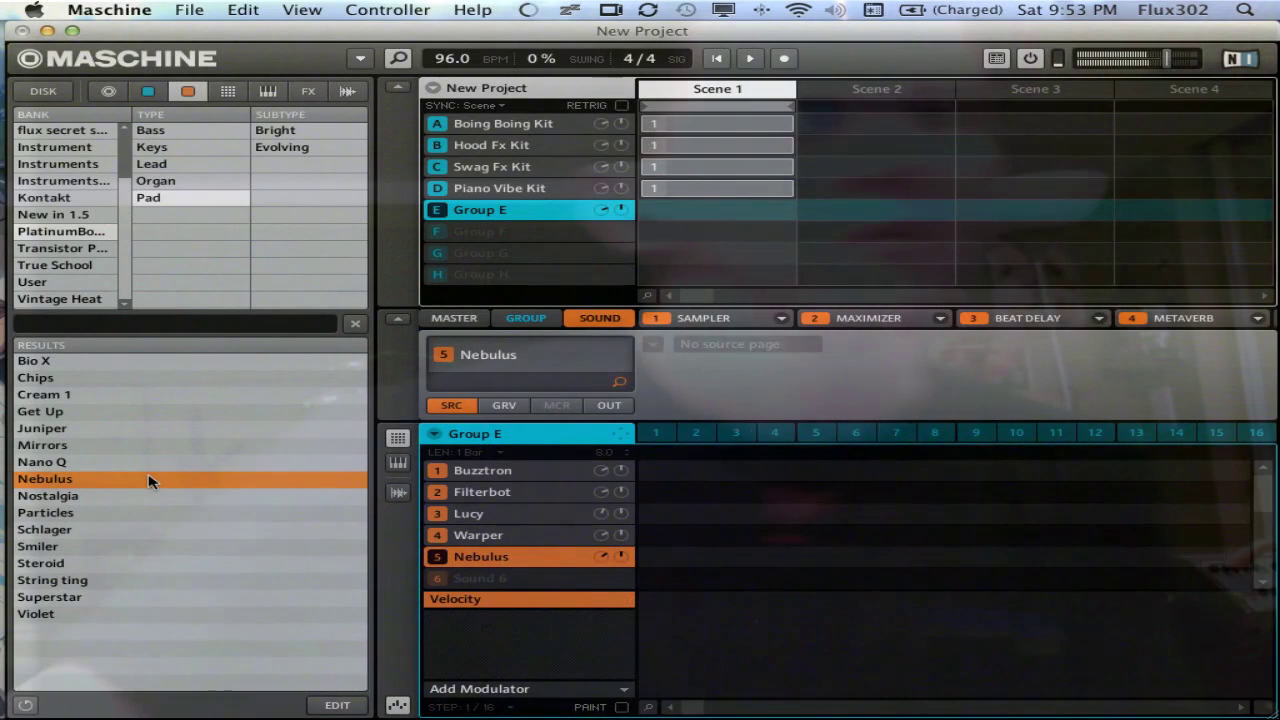
{"action": "left_click", "coordinate": [125, 597]}
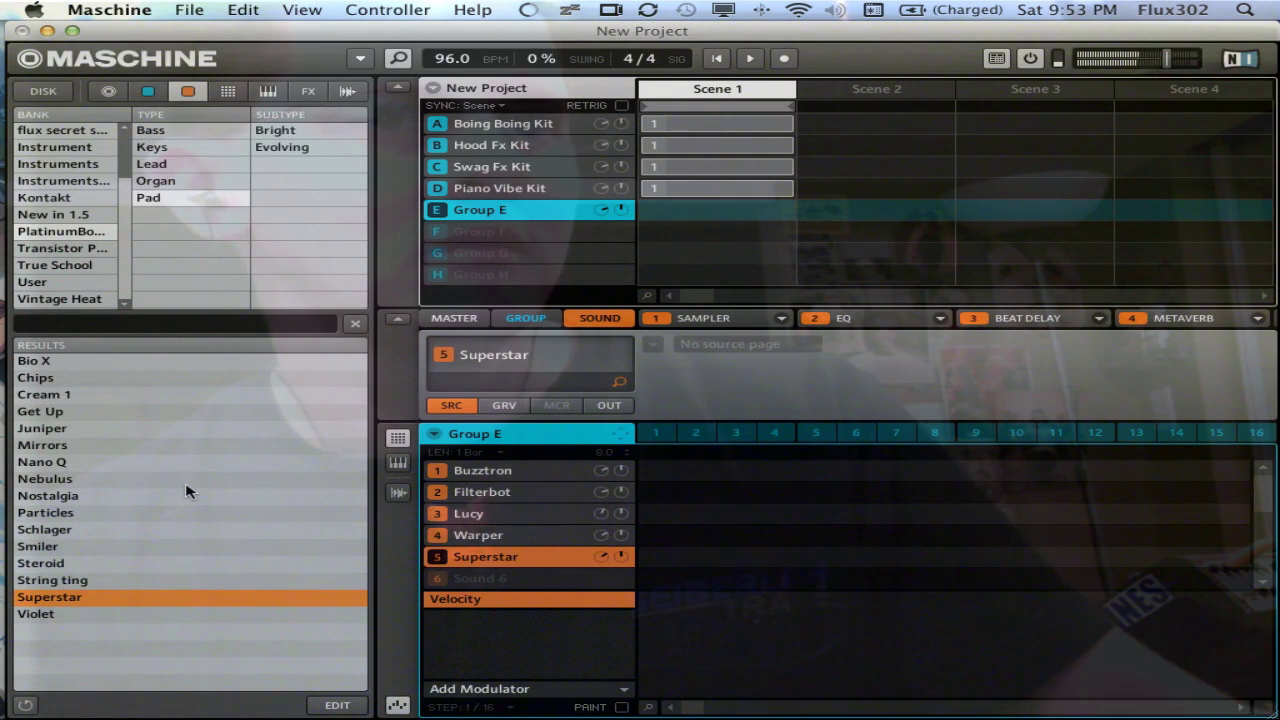
{"action": "left_click", "coordinate": [81, 362]}
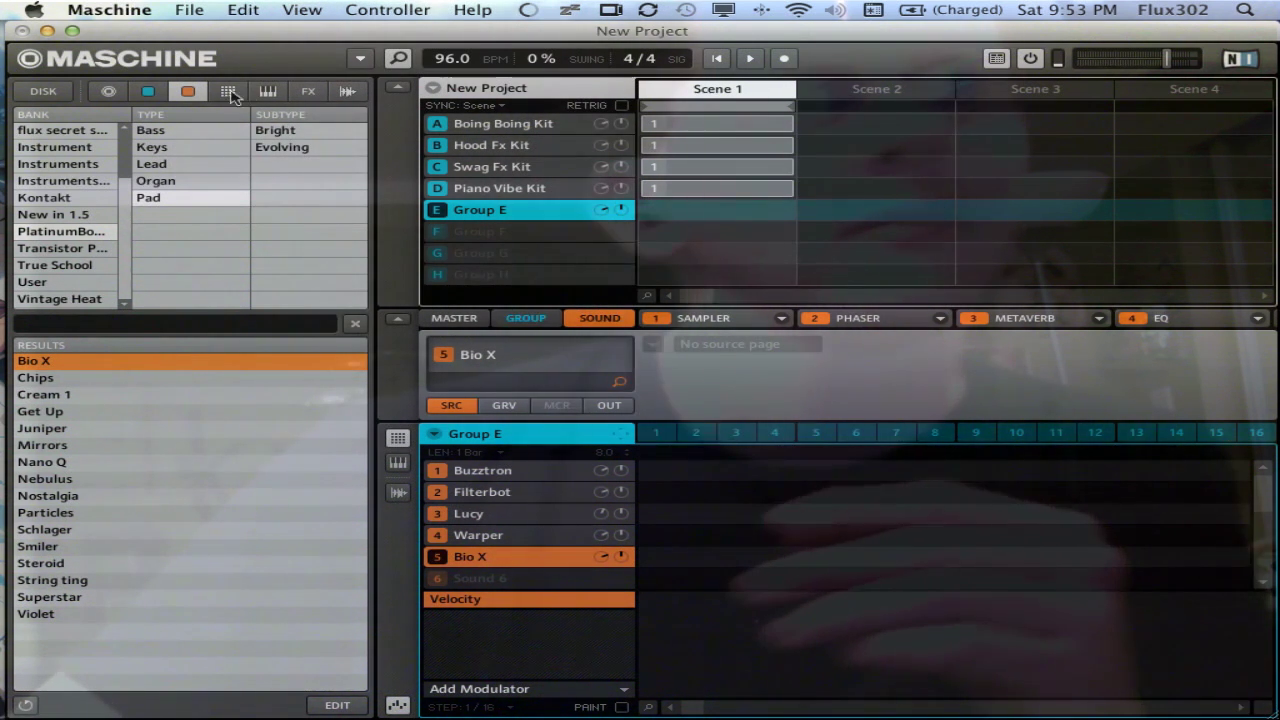
- Clear the Pad filter, switch the browser to group kit presets, and show Boing Boing Kit's sounds
{"action": "left_click", "coordinate": [198, 199]}
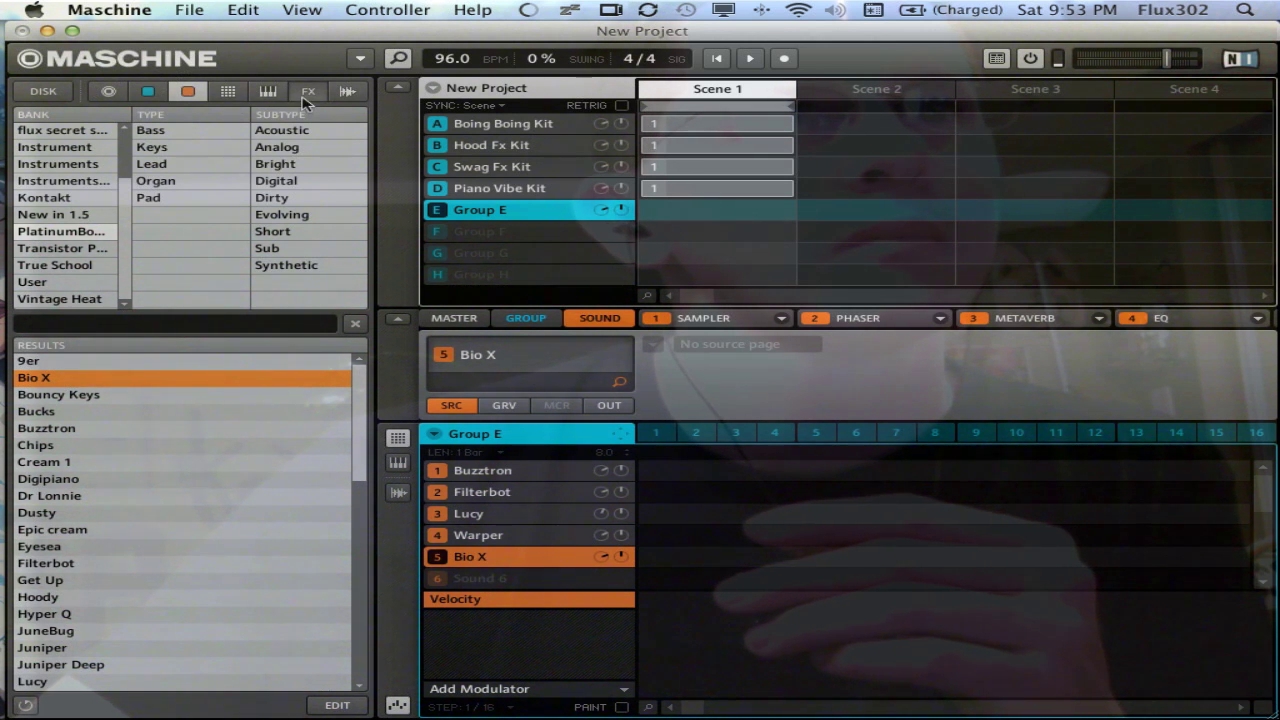
{"action": "left_click", "coordinate": [180, 92]}
{"action": "left_click", "coordinate": [147, 91]}
{"action": "left_click", "coordinate": [110, 91]}
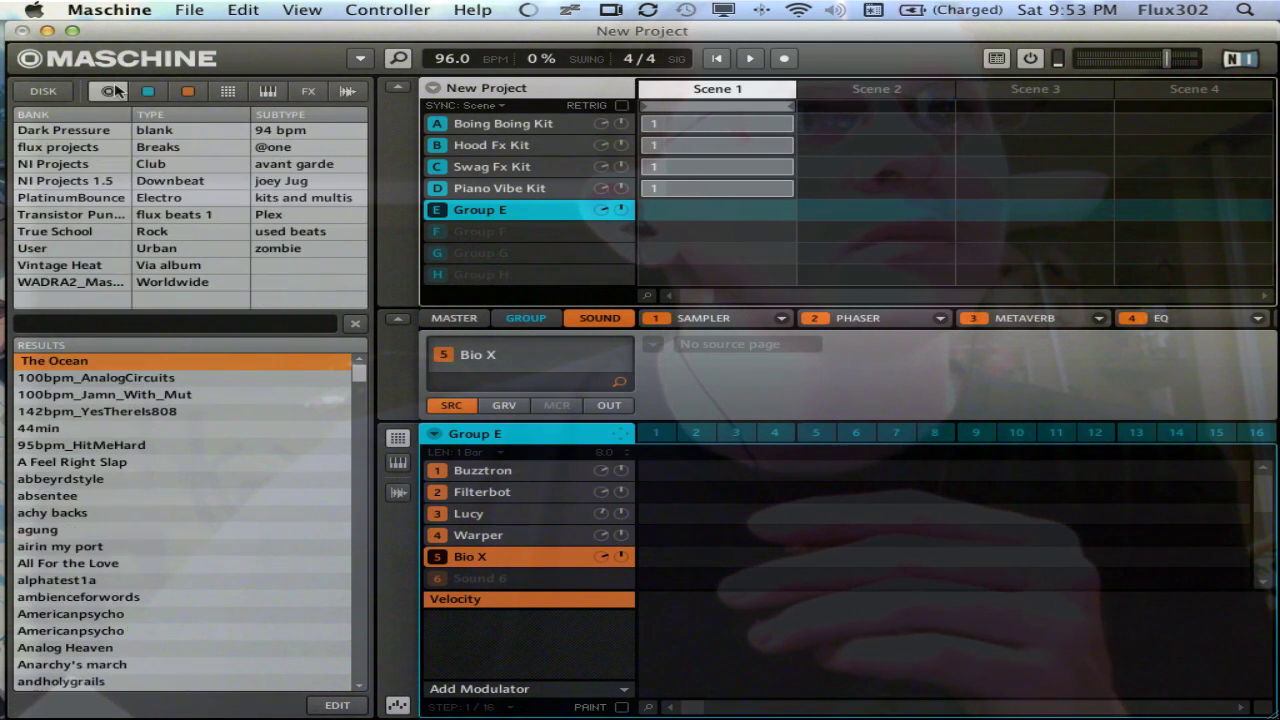
{"action": "left_click", "coordinate": [150, 92]}
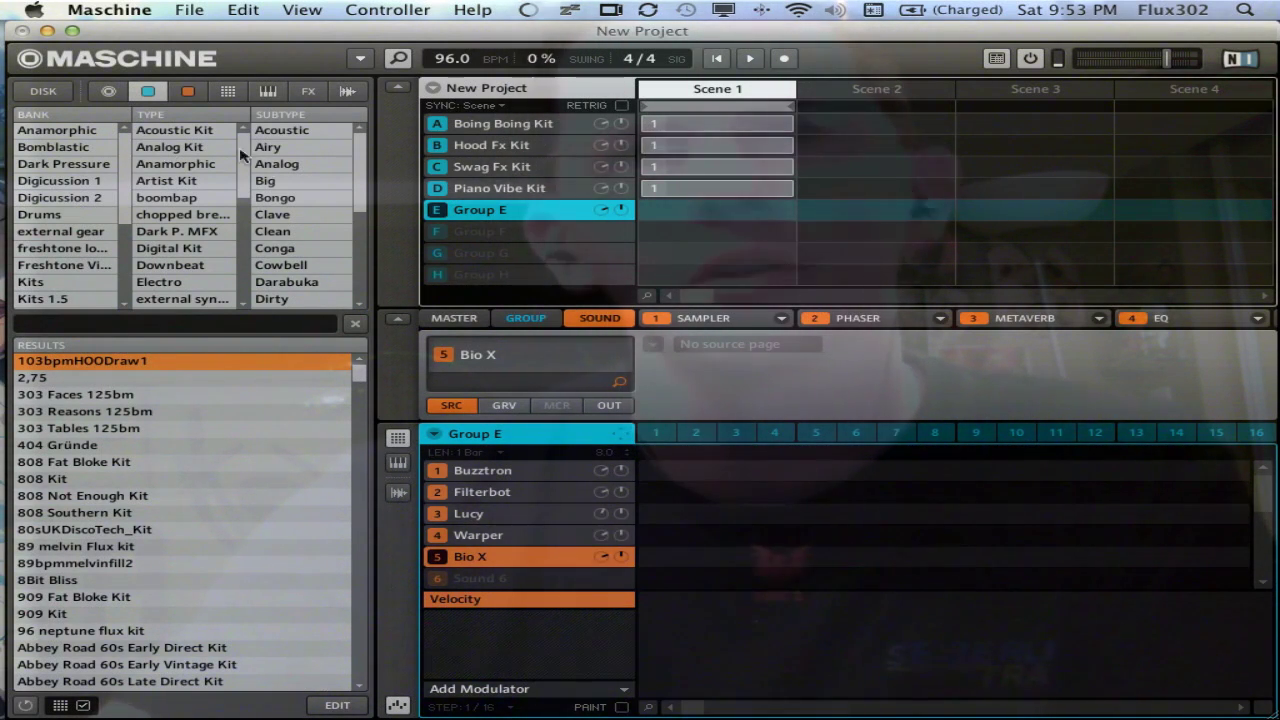
{"action": "left_click", "coordinate": [500, 123]}
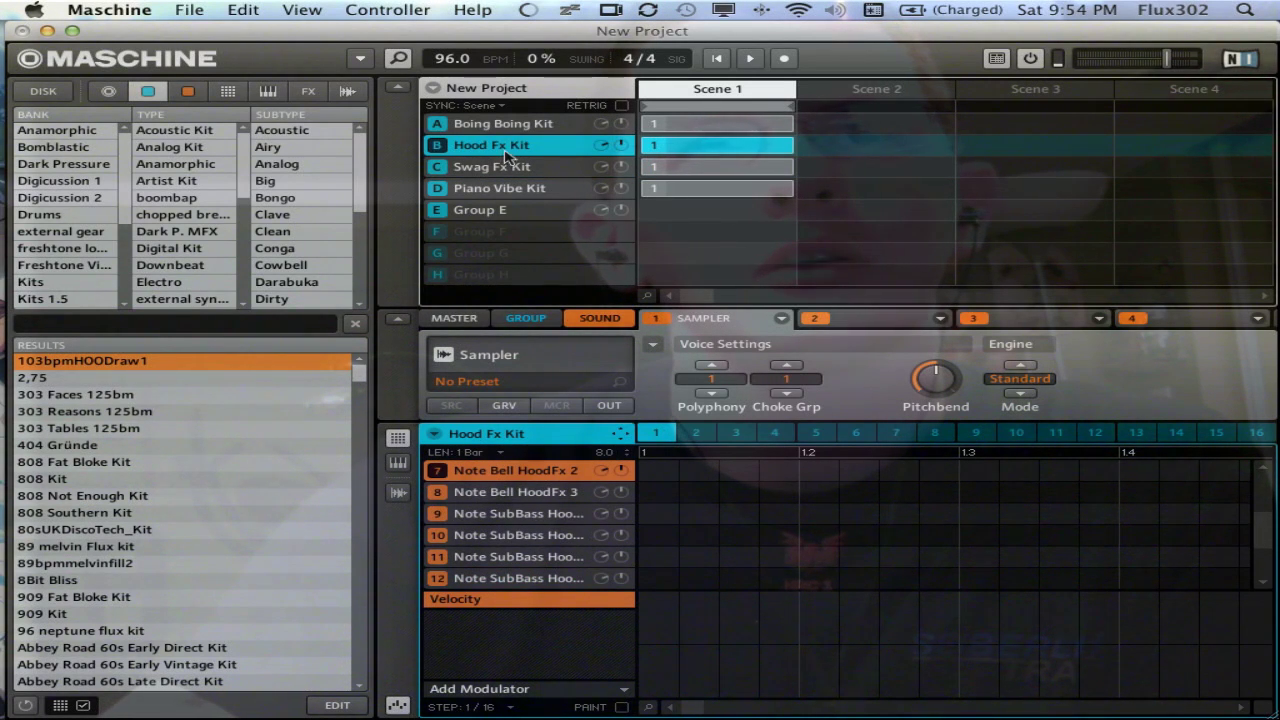
- Compare the Swag Fx Kit and Hood Fx Kit groups' sounds, ending on Hood Fx Kit
{"action": "left_click", "coordinate": [506, 167]}
{"action": "left_click", "coordinate": [507, 146]}
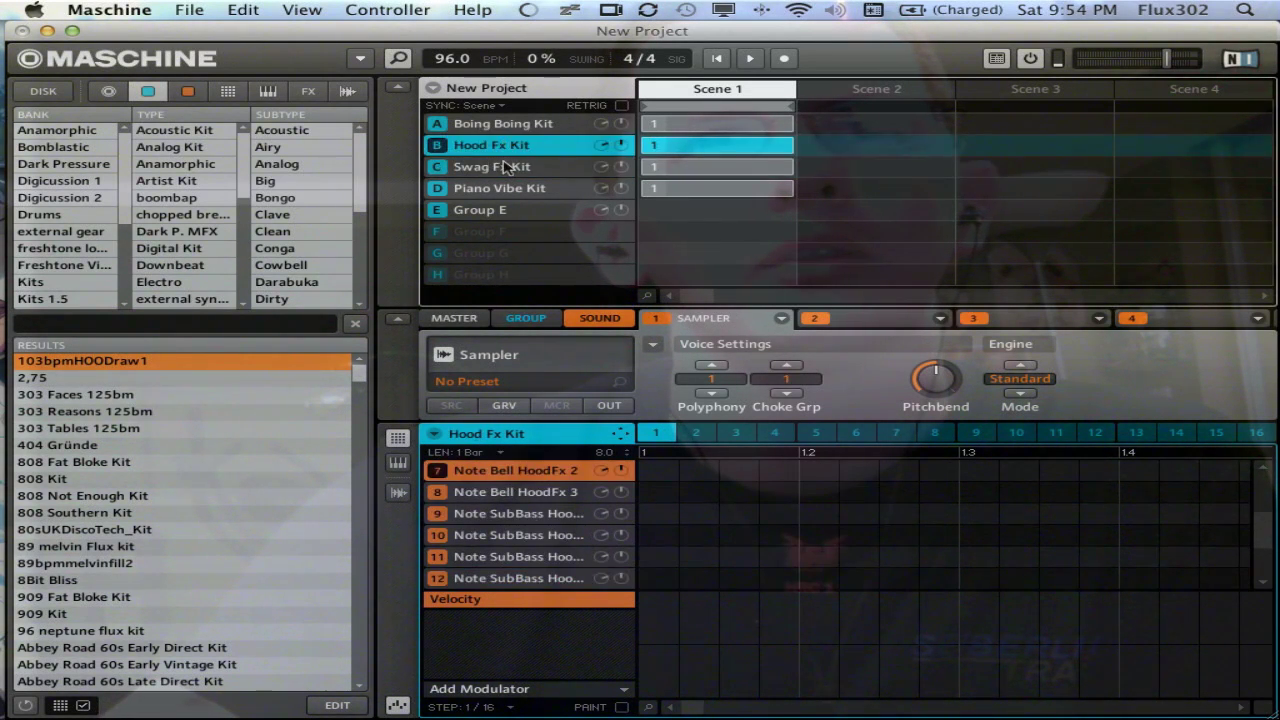
{"action": "left_click", "coordinate": [506, 167]}
{"action": "left_click", "coordinate": [507, 147]}
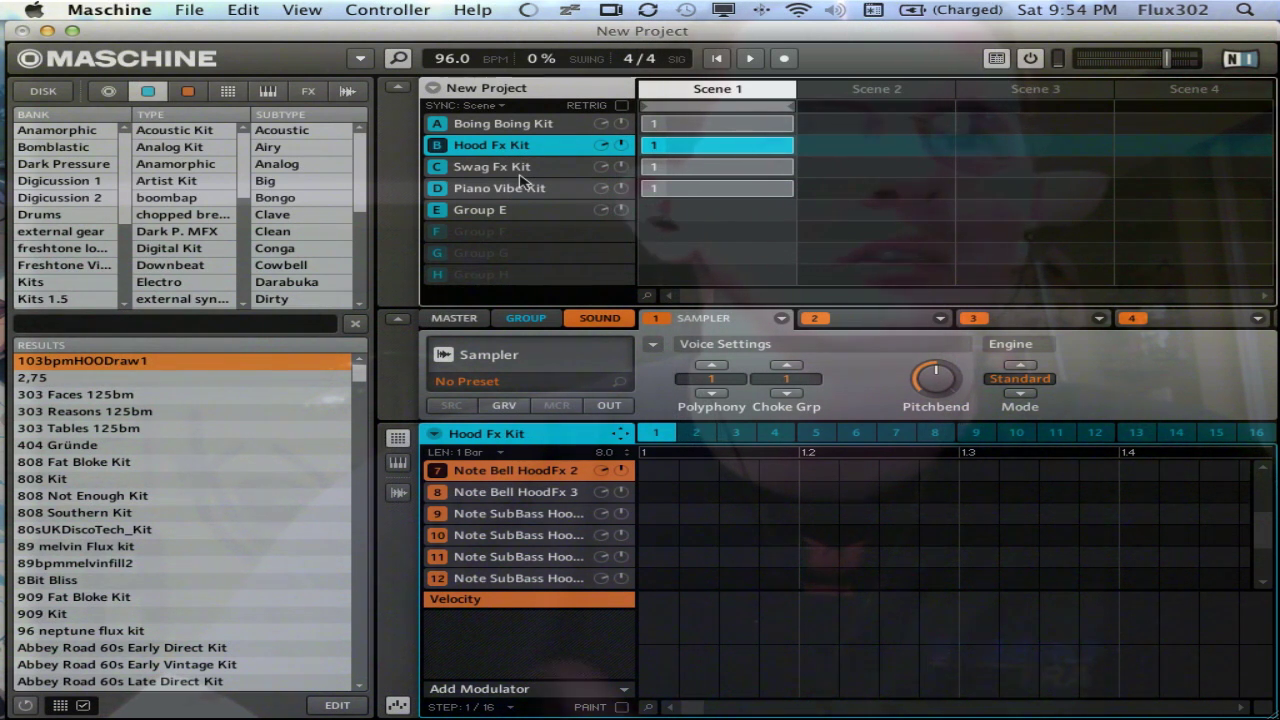
{"action": "left_click", "coordinate": [520, 172]}
{"action": "left_click", "coordinate": [521, 150]}
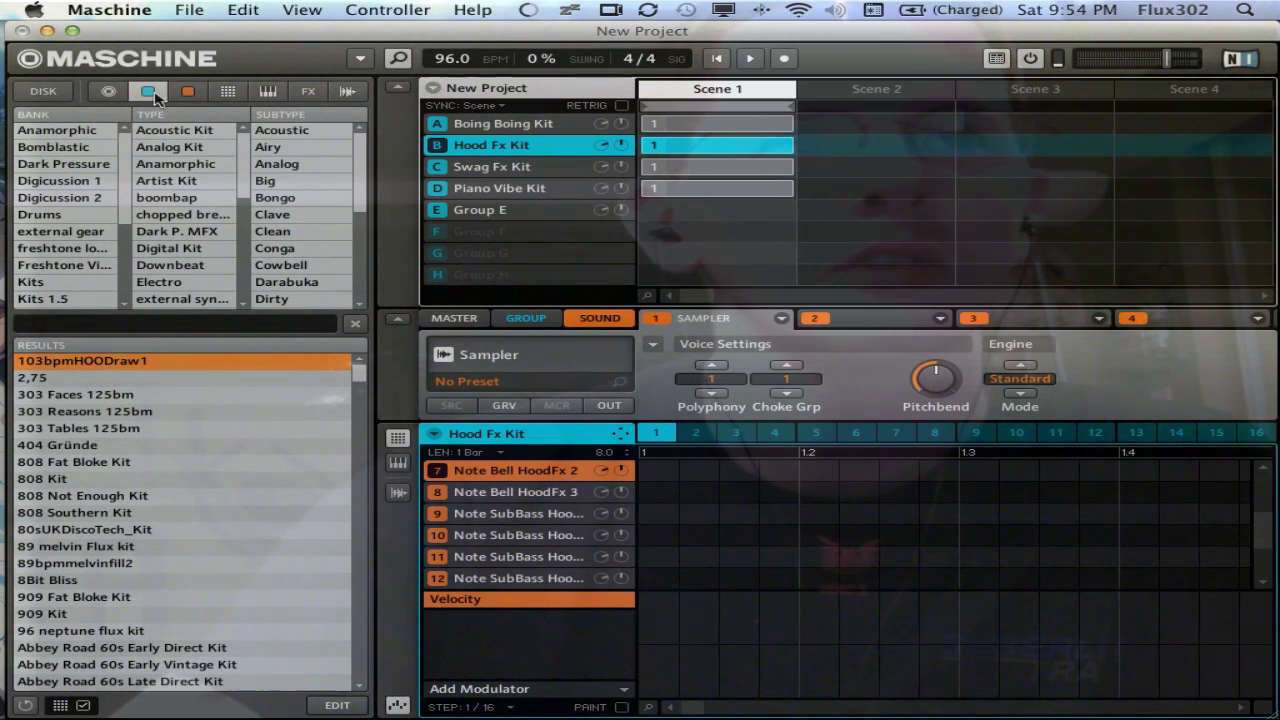
- Limit kits to the PlatinumBounce bank, briefly trying then clearing the Special Kit type
{"action": "scroll", "coordinate": [70, 260], "scroll_direction": "down", "scroll_amount": 3}
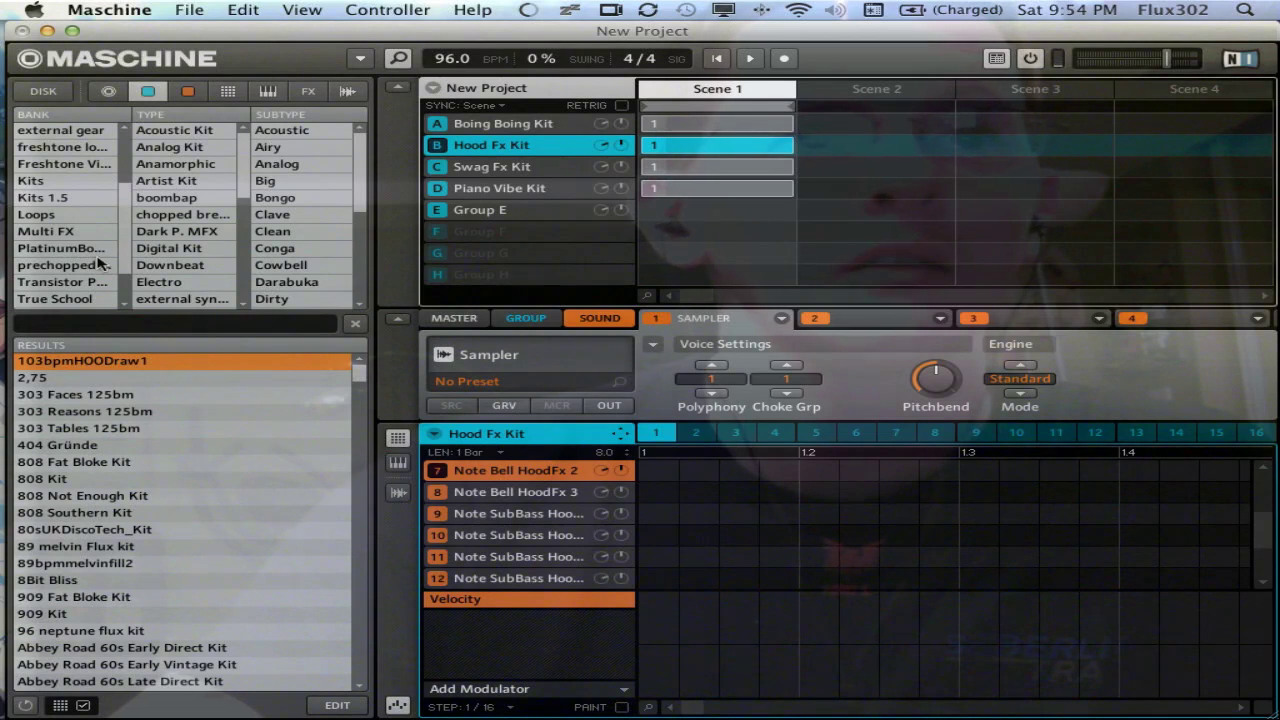
{"action": "left_click", "coordinate": [95, 250]}
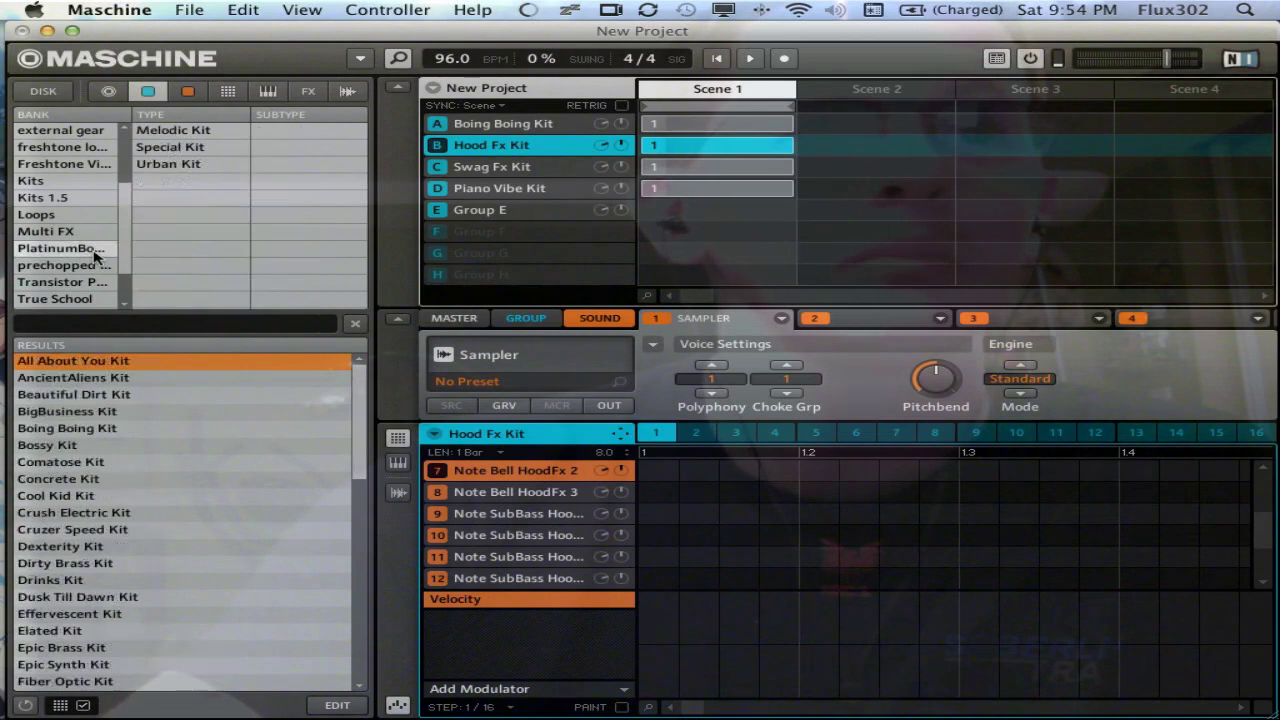
{"action": "left_click", "coordinate": [170, 147]}
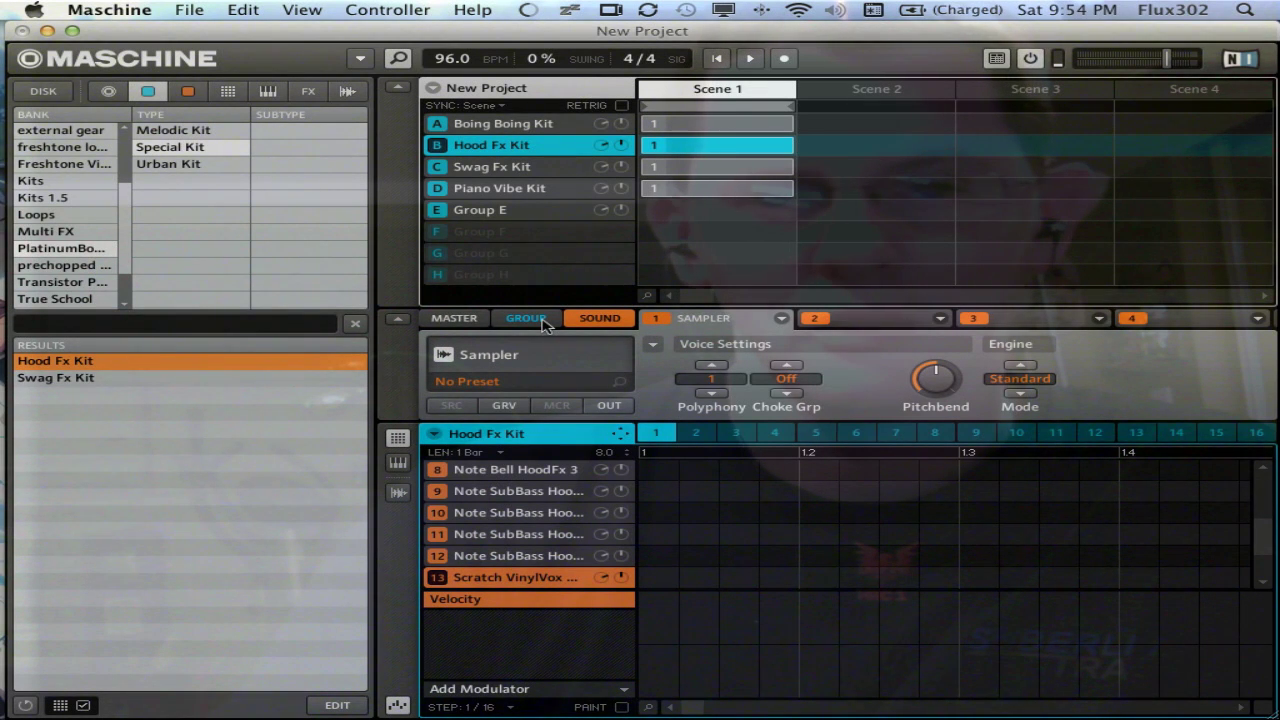
{"action": "left_click", "coordinate": [224, 148]}
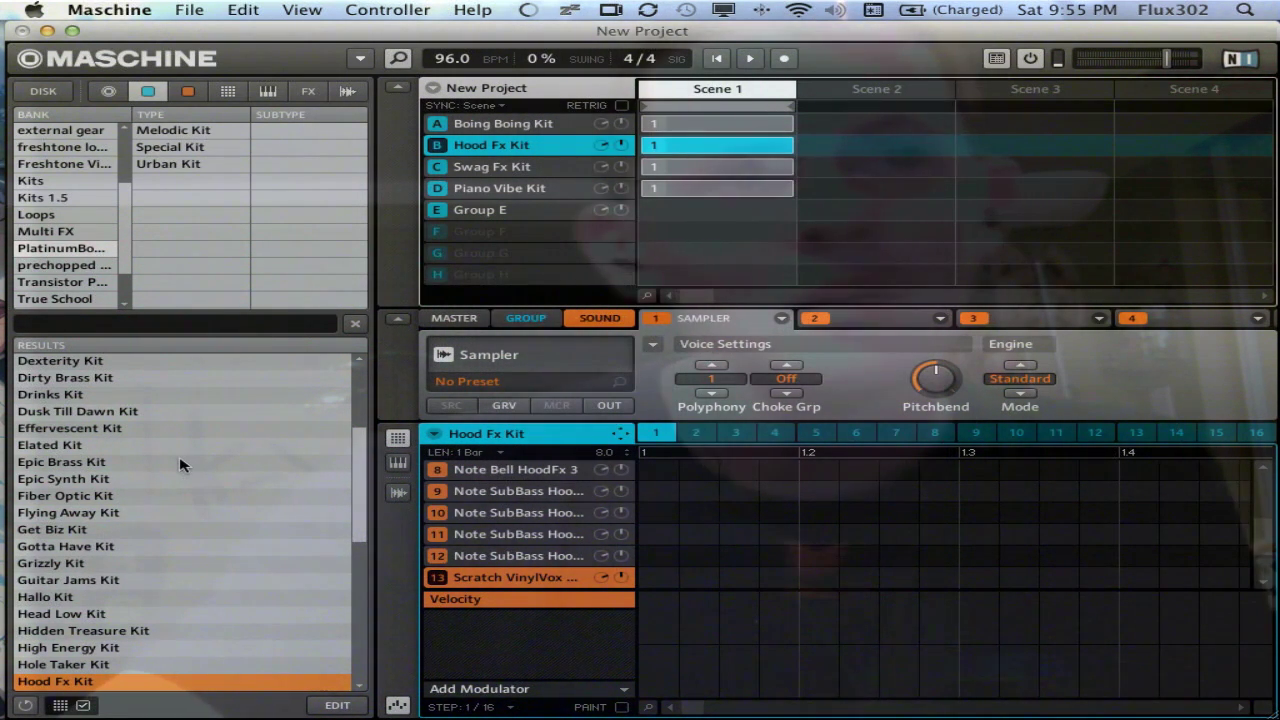
- Browse the Boing Boing Kit, Swag Fx Kit and Hood Fx Kit groups' sounds
{"action": "left_click", "coordinate": [500, 125]}
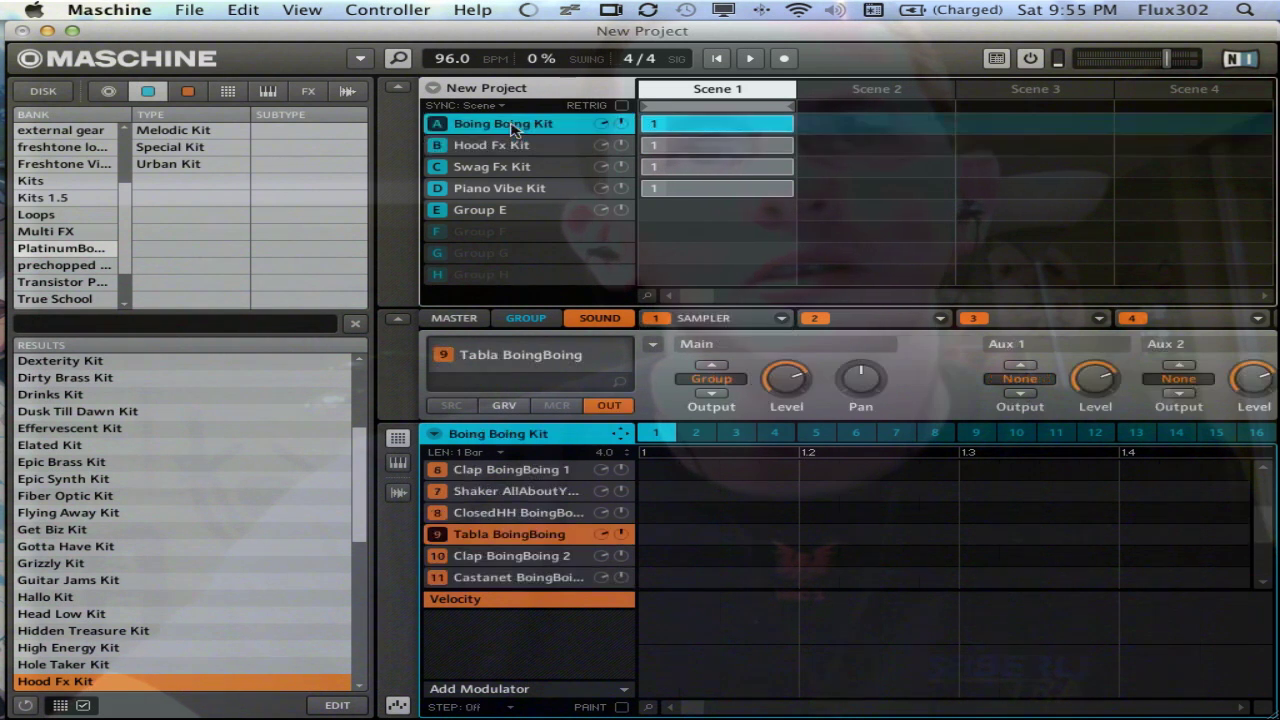
{"action": "left_click", "coordinate": [511, 168]}
{"action": "left_click", "coordinate": [503, 123]}
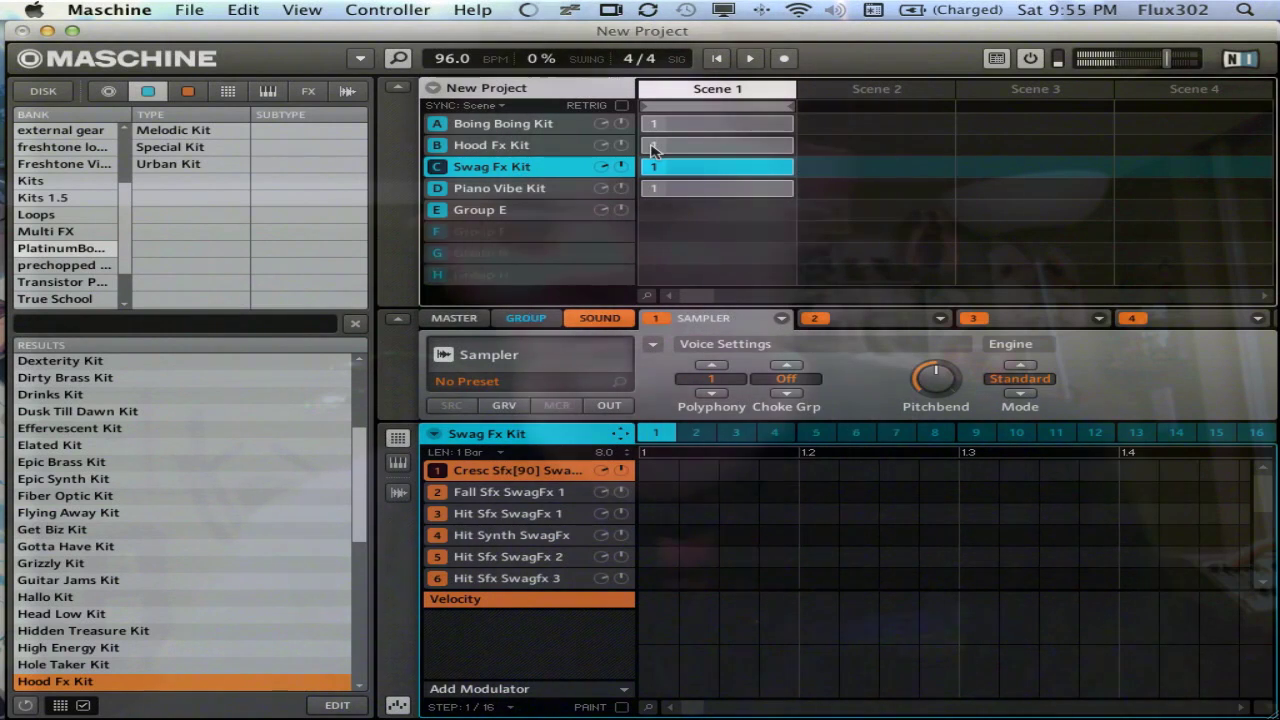
{"action": "left_click", "coordinate": [652, 148]}
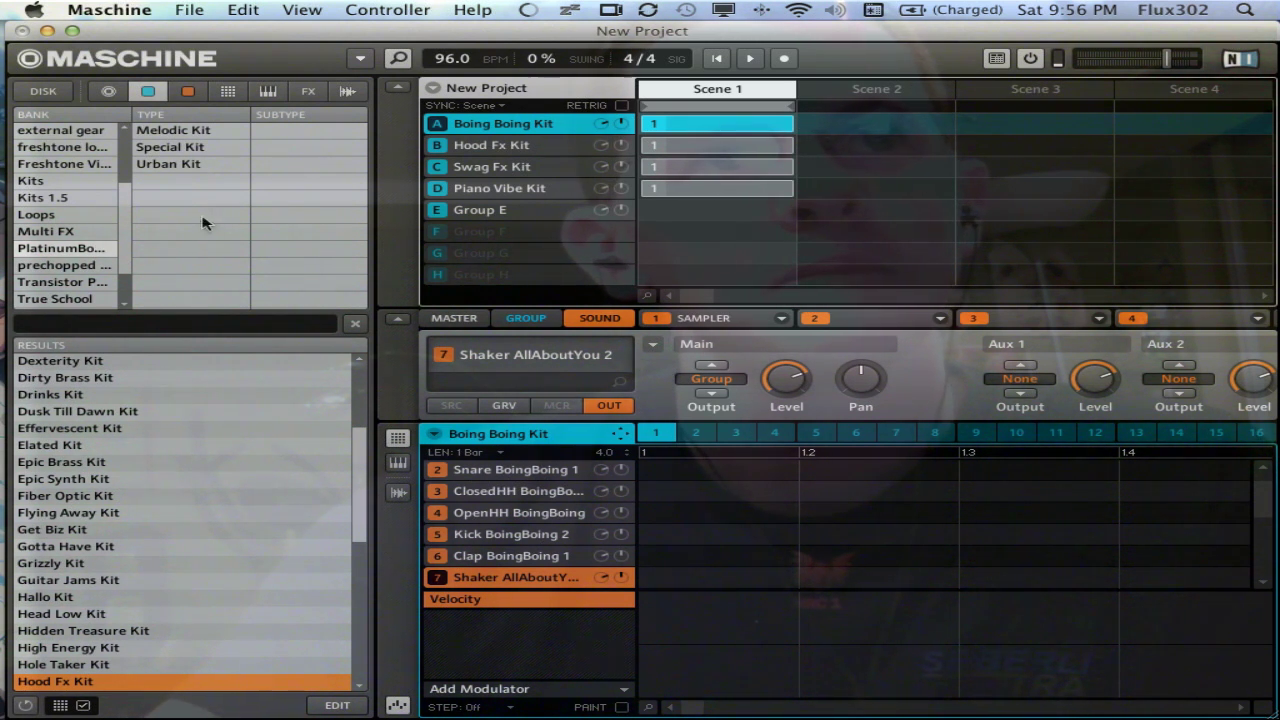
- Narrow PlatinumBounce to Melodic Kit and load Piano Candy Kit into group A
{"action": "left_click", "coordinate": [191, 166]}
{"action": "left_click", "coordinate": [199, 133]}
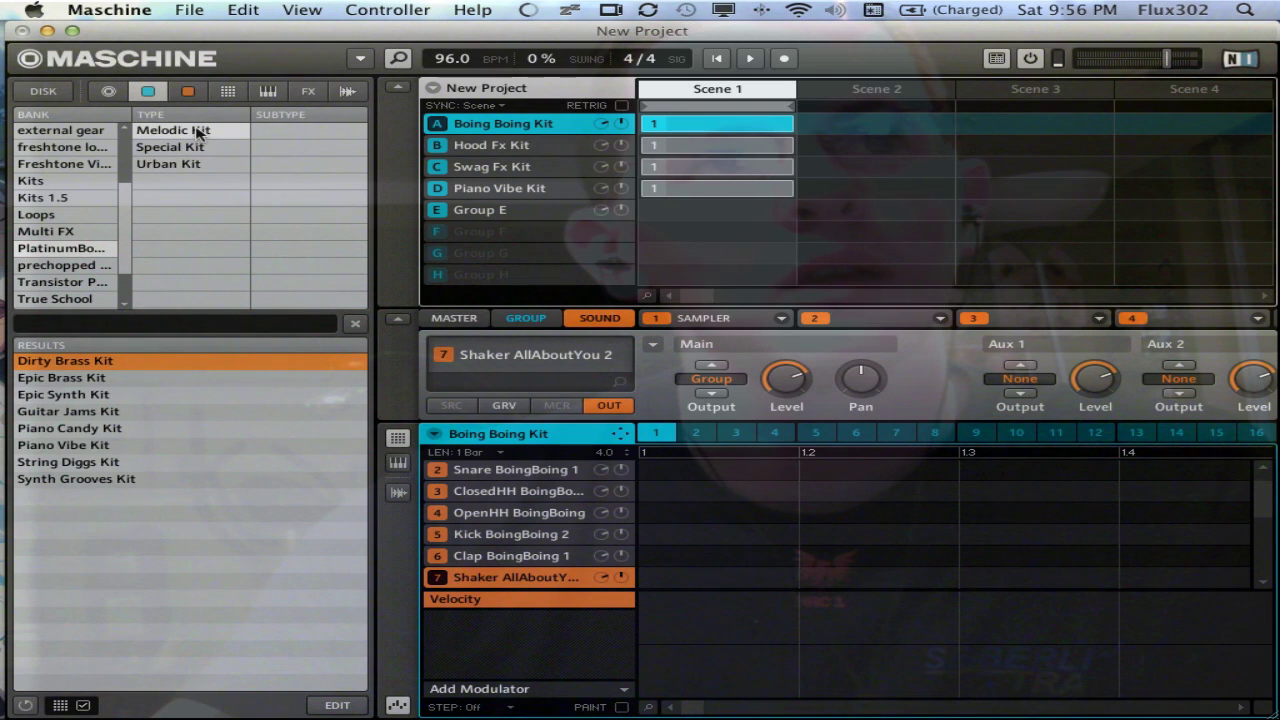
{"action": "left_click", "coordinate": [140, 428]}
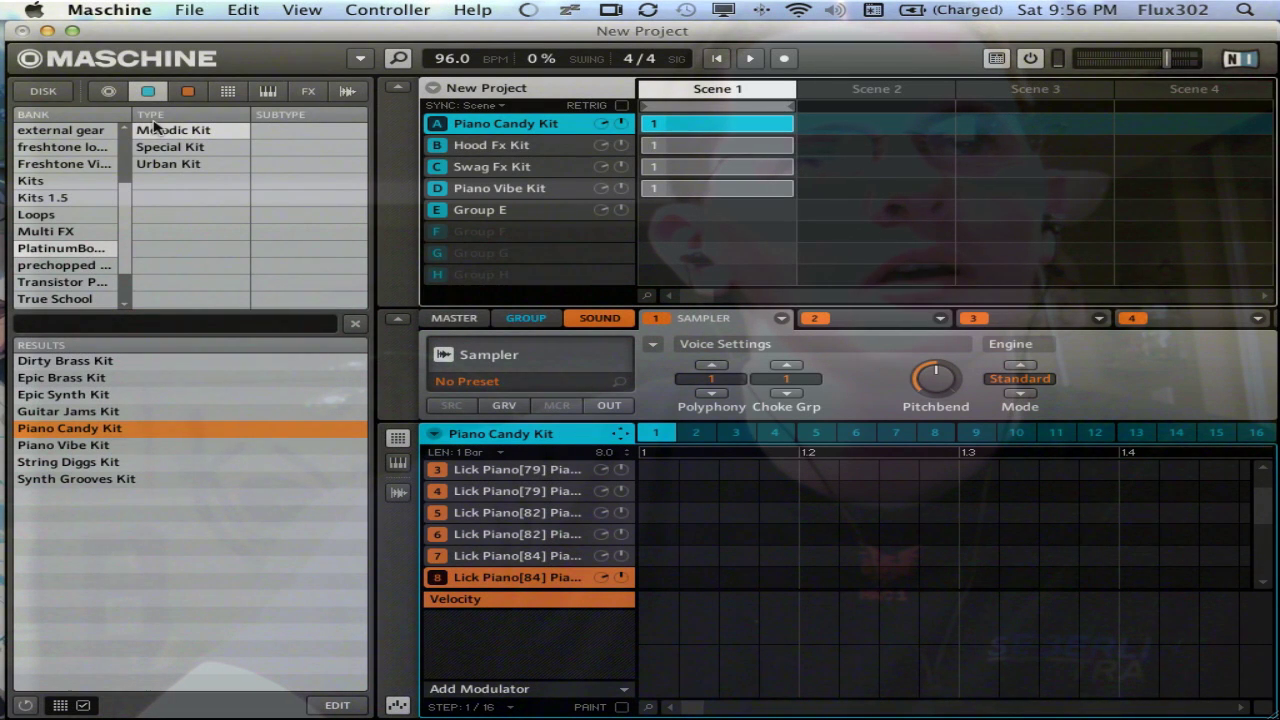
- Deselect the PlatinumBounce bank, toggling Loops on and off, so every kit is listed
{"action": "left_click", "coordinate": [85, 257]}
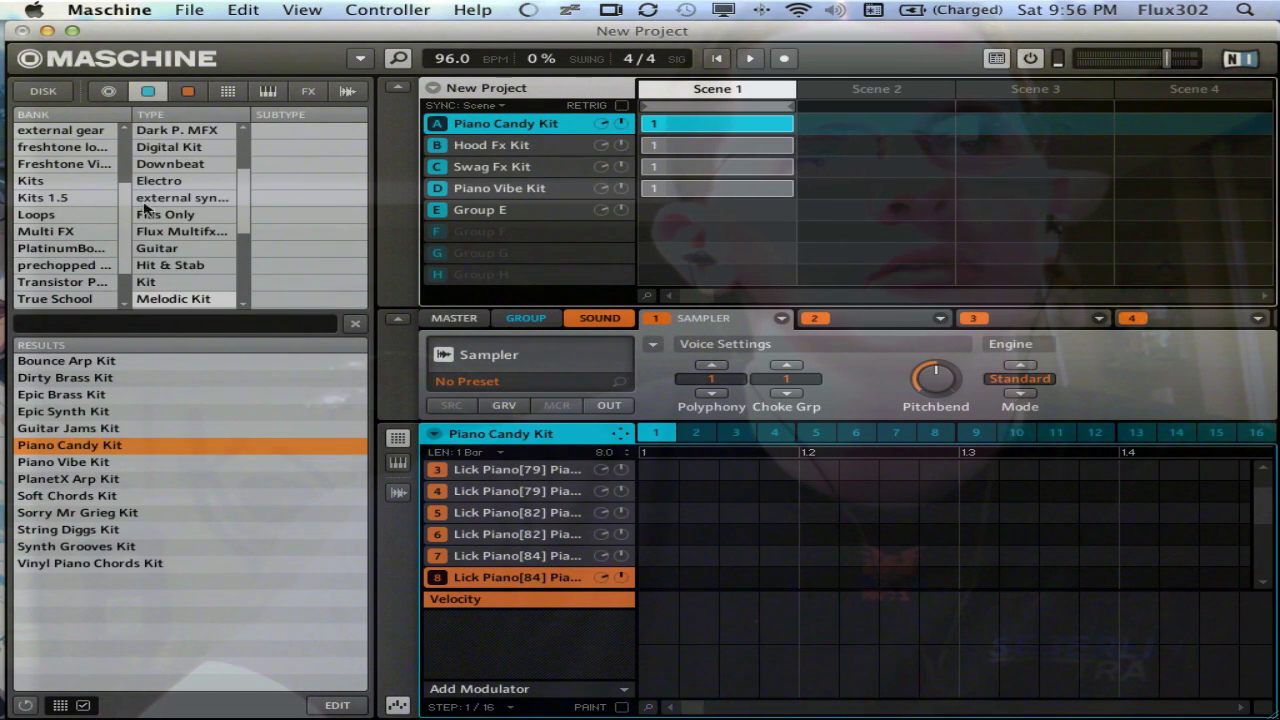
{"action": "left_click", "coordinate": [40, 214]}
{"action": "left_click", "coordinate": [62, 218]}
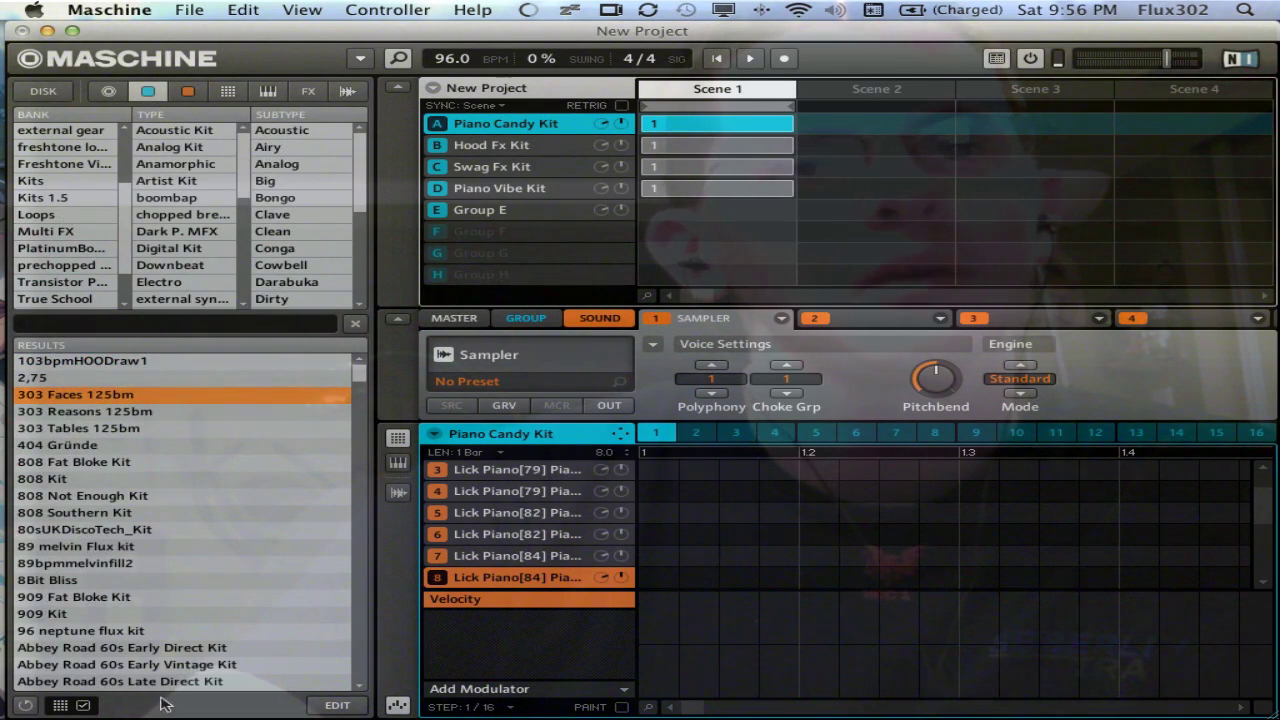